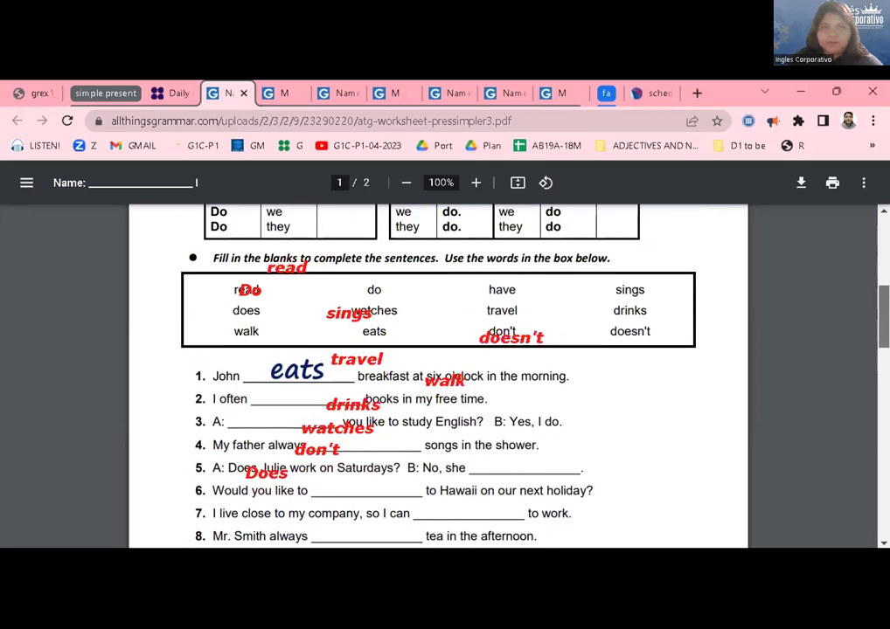
Step: Annotate the blank in sentence 12 of the worksheet with the word "have"
{"action": "scroll", "coordinate": [437, 376], "scroll_direction": "down", "scroll_amount": 4}
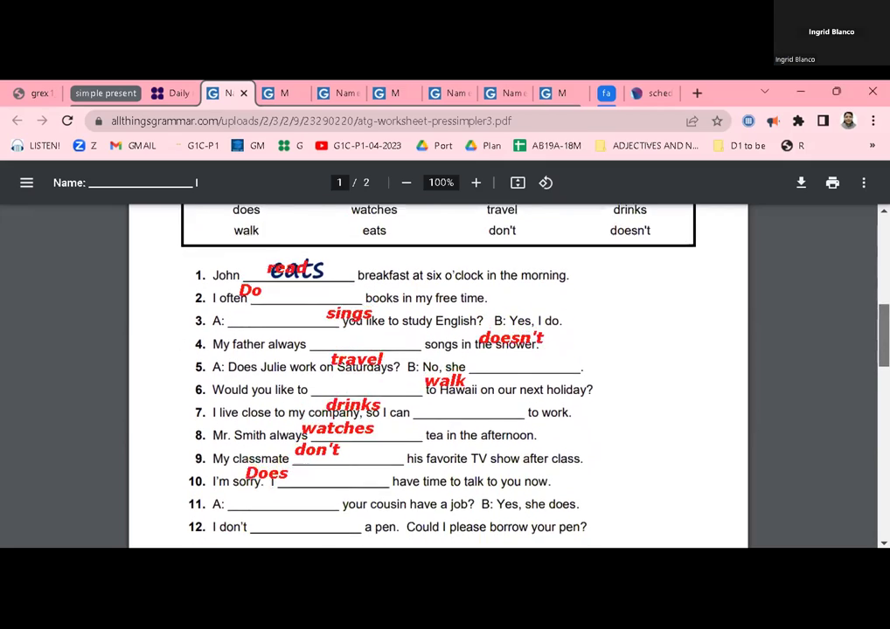
{"action": "scroll", "coordinate": [437, 375], "scroll_direction": "up", "scroll_amount": 2}
{"action": "scroll", "coordinate": [426, 219], "scroll_direction": "up", "scroll_amount": 1}
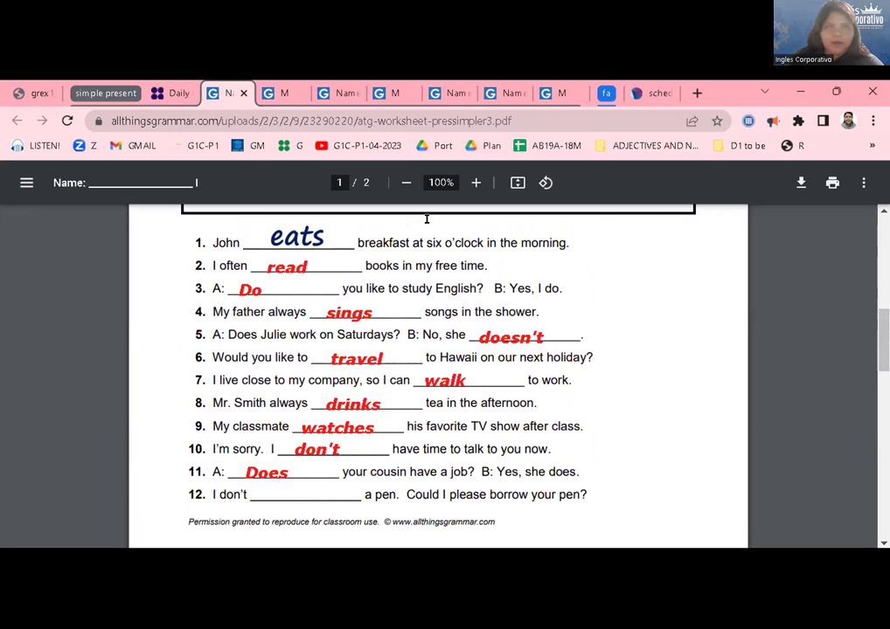
{"action": "left_click", "coordinate": [260, 488]}
{"action": "type", "text": "have"}
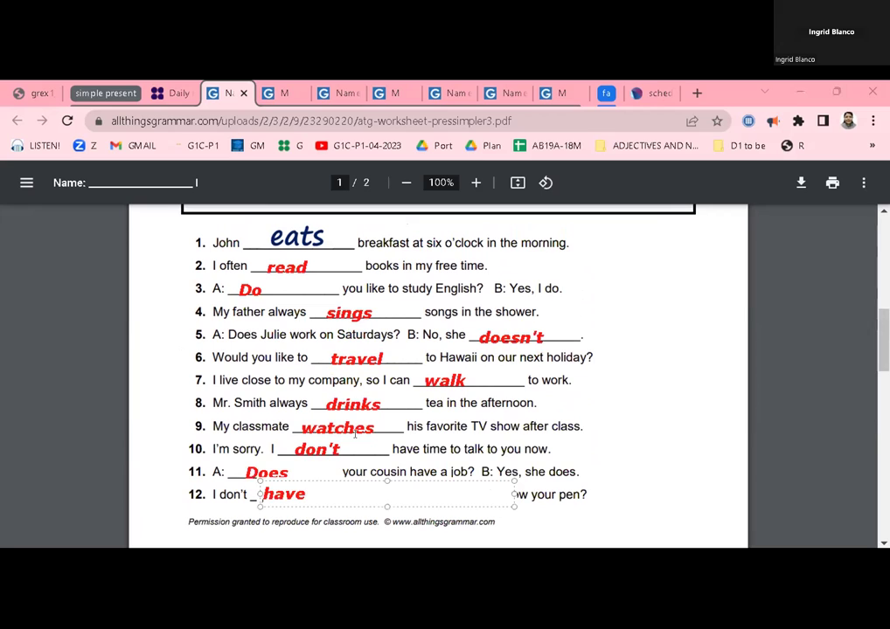
{"action": "key", "text": "Escape"}
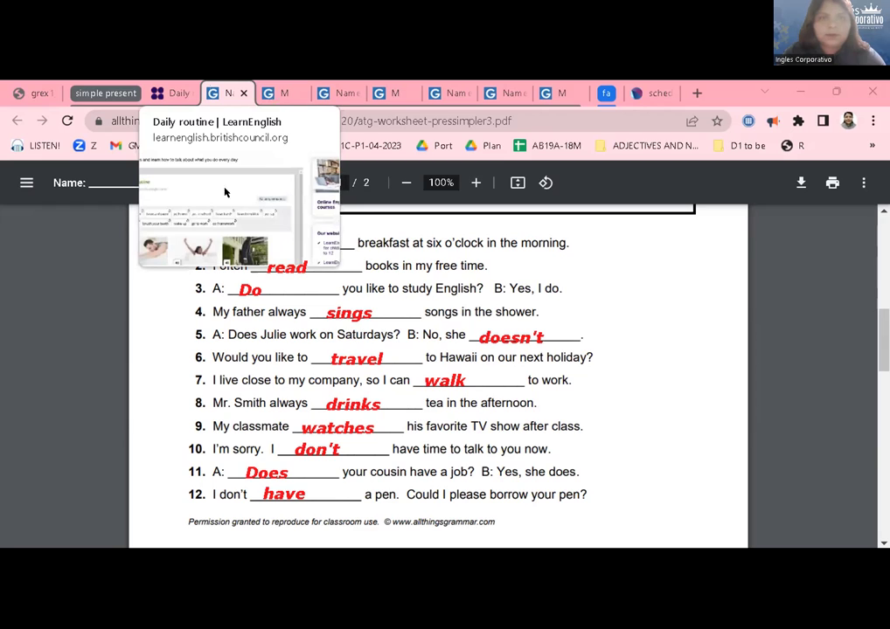
Step: Switch to the LearnEnglish Daily routine page and show its word-and-picture matching exercise enlarged
{"action": "left_click", "coordinate": [278, 93]}
{"action": "left_click", "coordinate": [172, 93]}
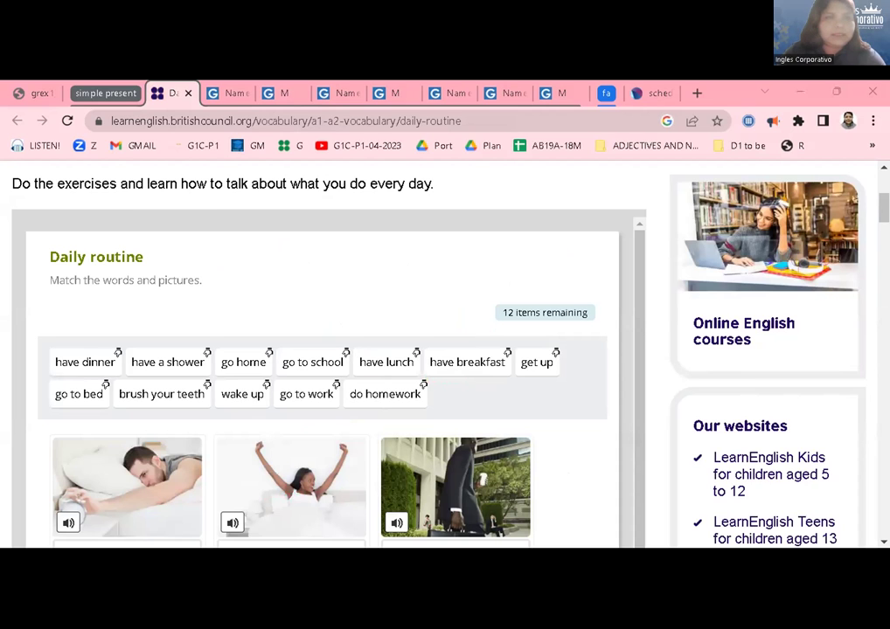
{"action": "scroll", "coordinate": [1, 325], "scroll_direction": "down", "scroll_amount": 1}
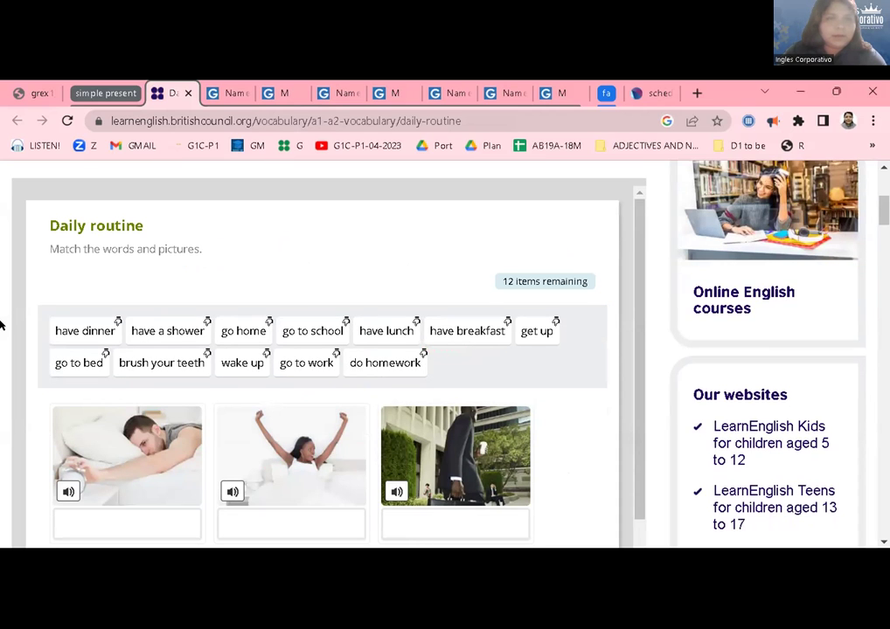
{"action": "scroll", "coordinate": [23, 350], "scroll_direction": "up", "scroll_amount": 1}
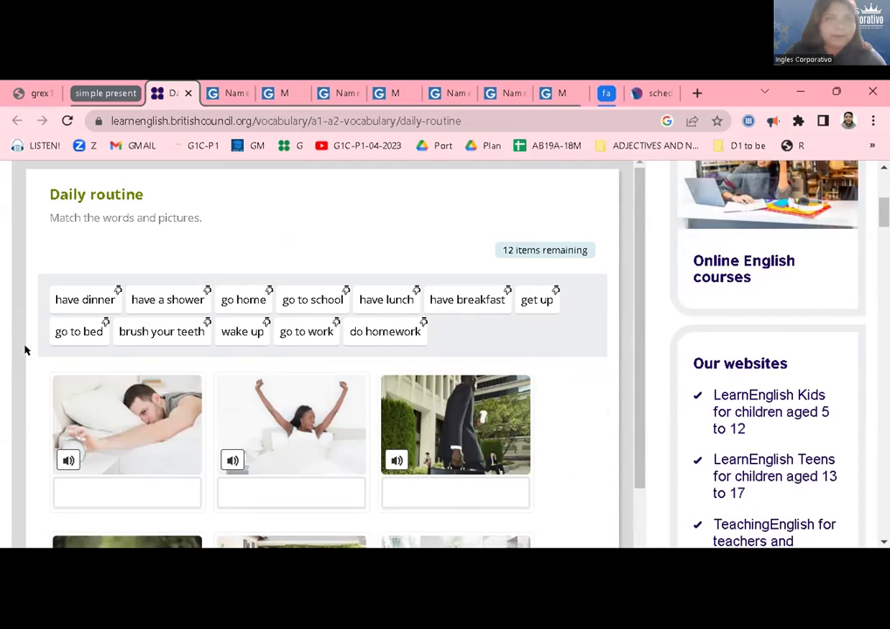
{"action": "scroll", "coordinate": [28, 268], "scroll_direction": "up", "scroll_amount": 3}
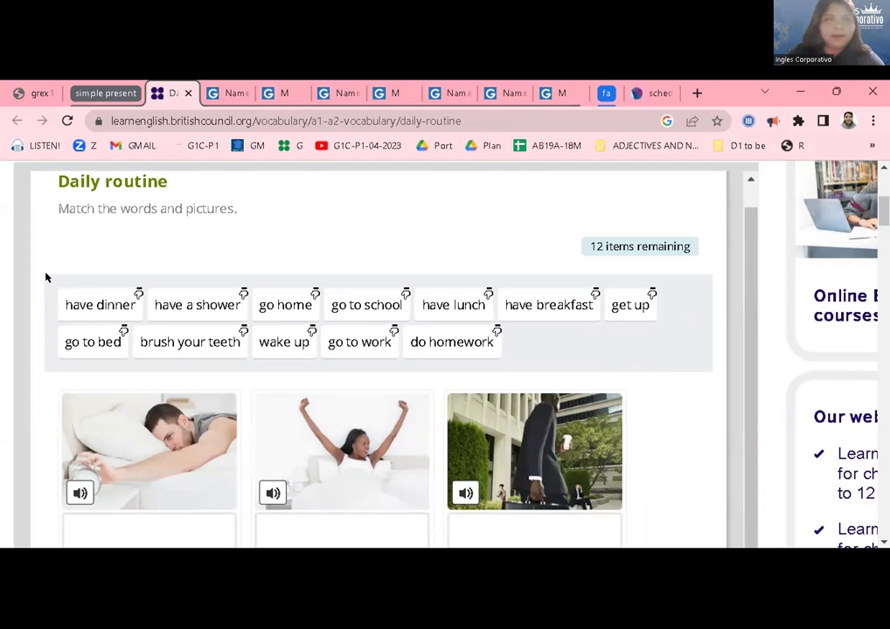
{"action": "scroll", "coordinate": [33, 296], "scroll_direction": "down", "scroll_amount": 1}
{"action": "scroll", "coordinate": [33, 296], "scroll_direction": "down", "scroll_amount": 1}
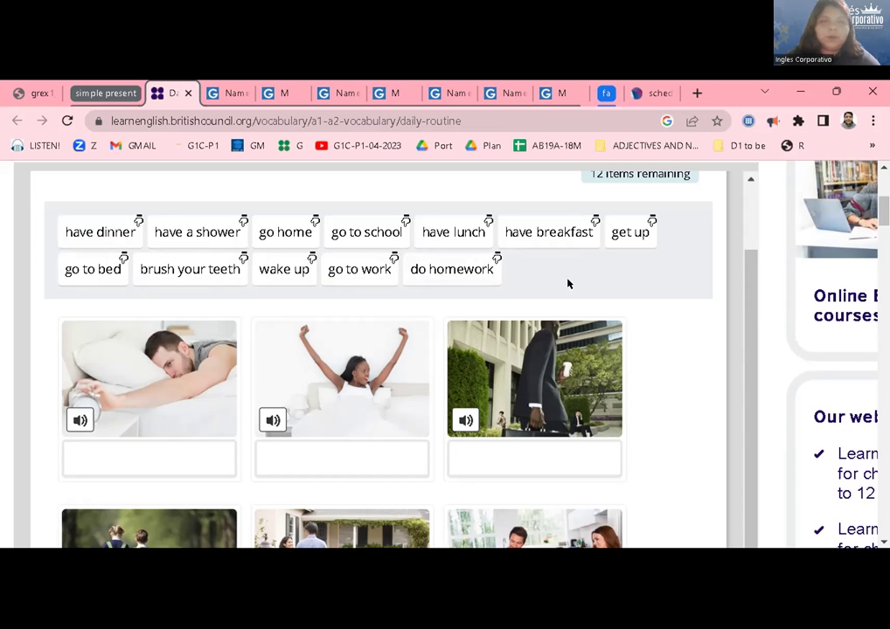
Step: Play the audio of the picture showing the man in bed reaching for the alarm clock
{"action": "left_click", "coordinate": [74, 426]}
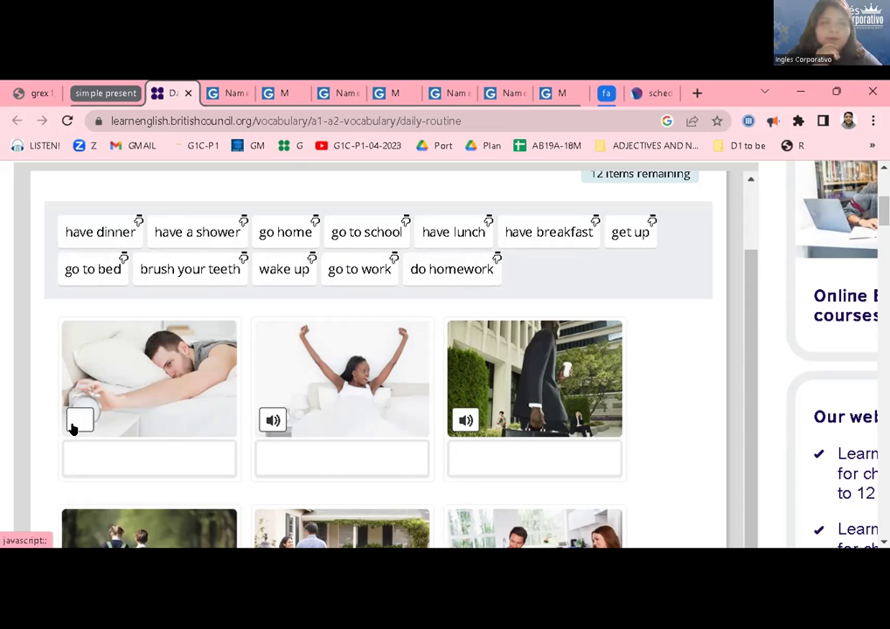
{"action": "left_click", "coordinate": [74, 425]}
{"action": "left_click", "coordinate": [252, 121]}
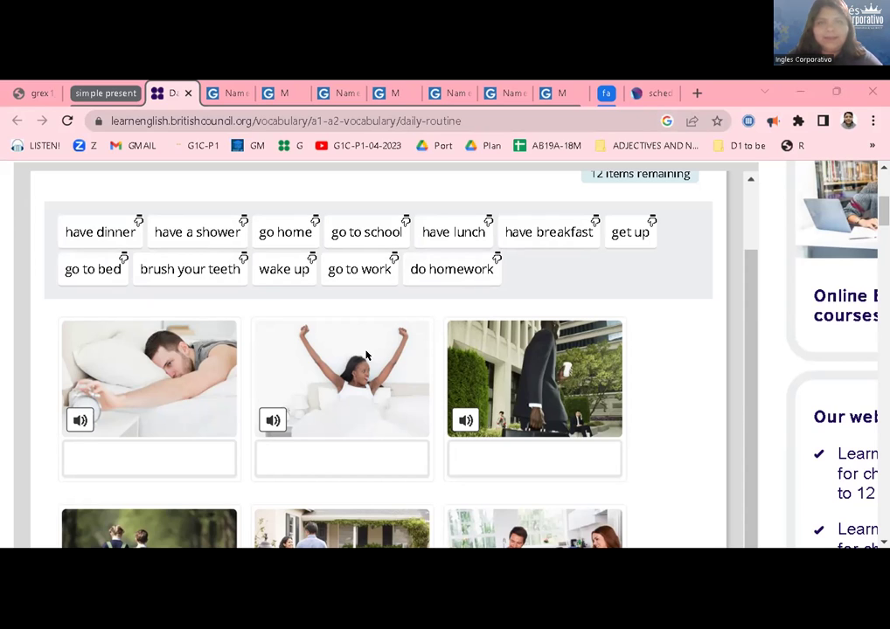
{"action": "left_click", "coordinate": [79, 421]}
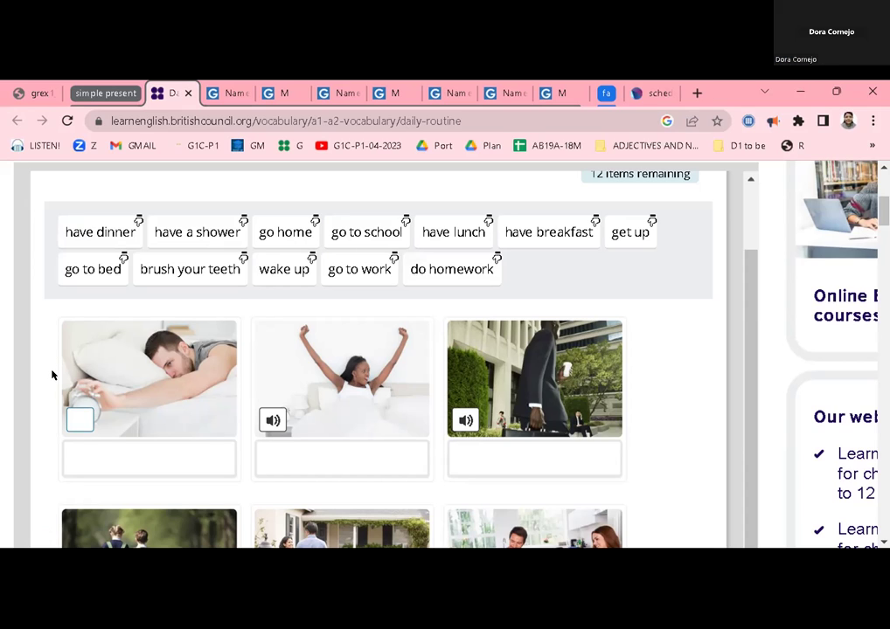
{"action": "left_click", "coordinate": [79, 424]}
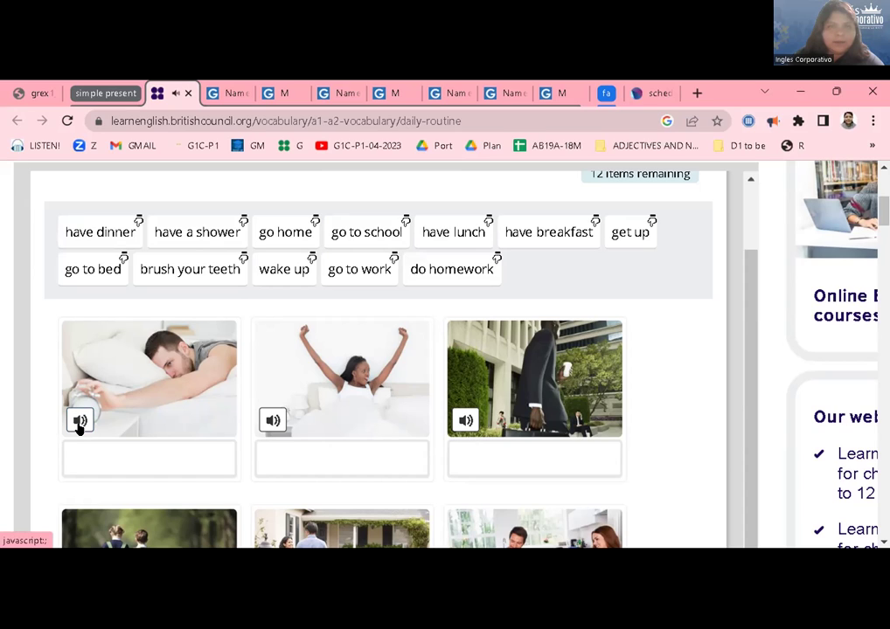
Step: Match "wake up" to the picture of the man reaching for the alarm clock
{"action": "left_click", "coordinate": [287, 272]}
{"action": "left_click", "coordinate": [190, 453]}
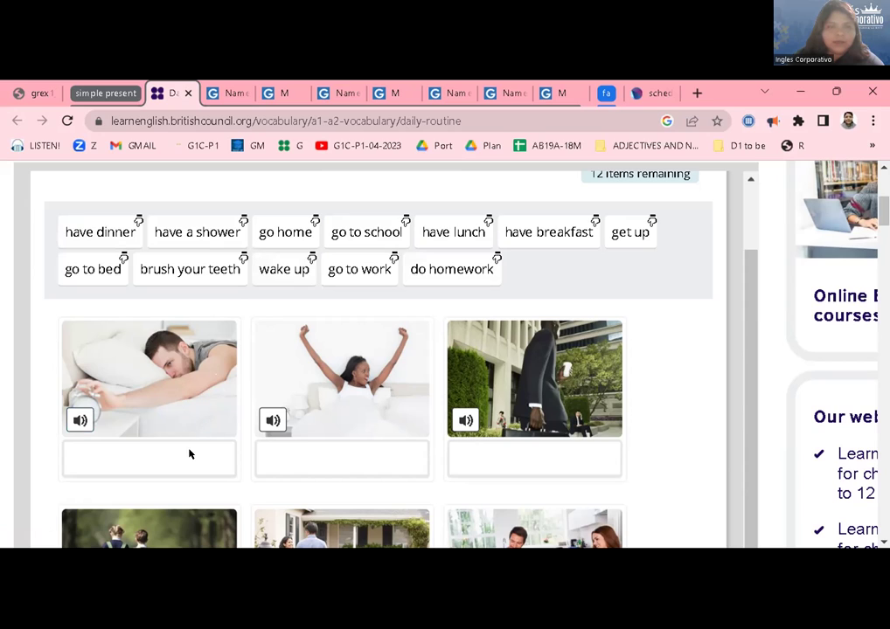
{"action": "left_click", "coordinate": [286, 276]}
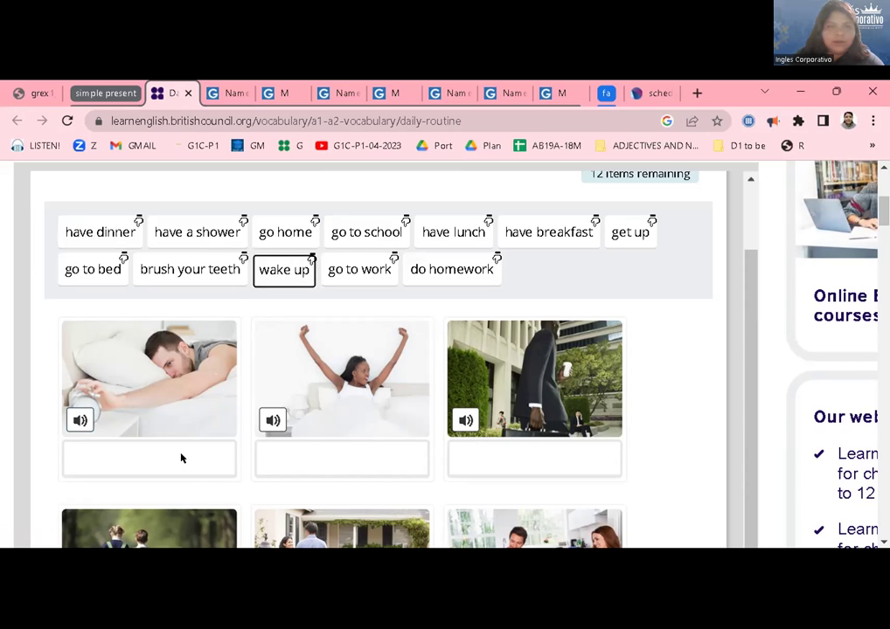
{"action": "left_click_drag", "start_coordinate": [284, 262], "coordinate": [127, 471]}
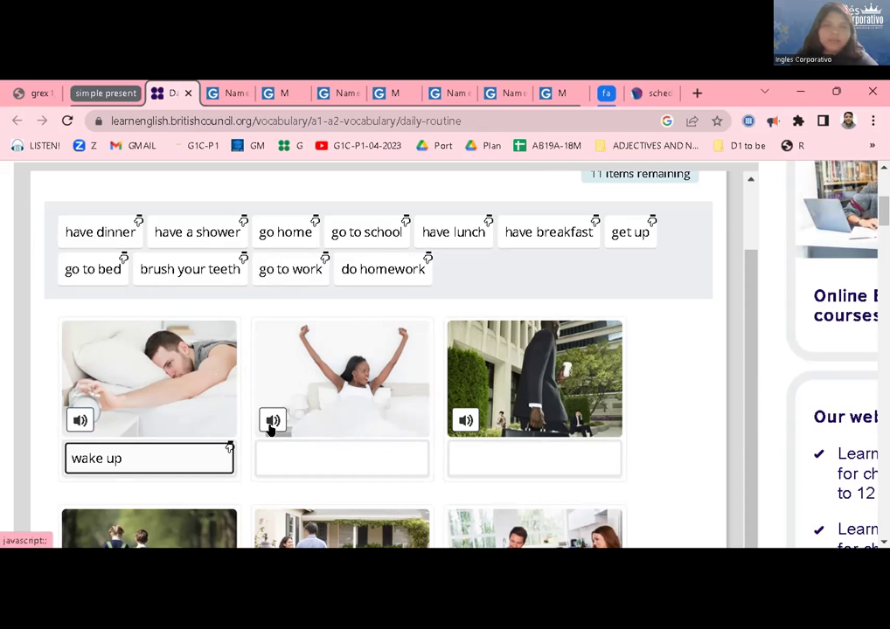
Step: Match "get up" to the picture of the woman stretching in bed and play that picture's audio
{"action": "left_click", "coordinate": [626, 234]}
{"action": "left_click", "coordinate": [330, 449]}
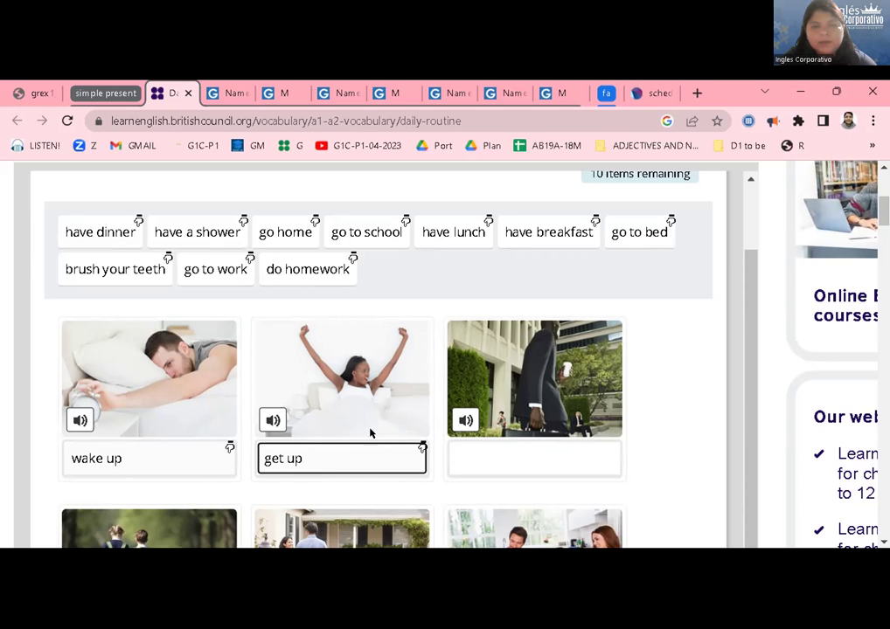
{"action": "left_click", "coordinate": [269, 422]}
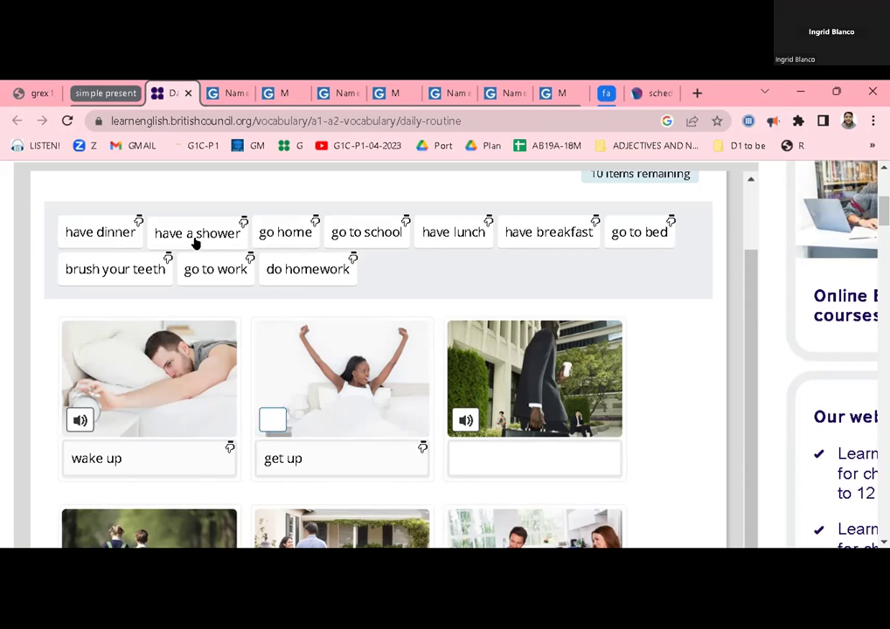
Step: Match "go to work" to the picture of the man in a suit carrying a briefcase
{"action": "left_click", "coordinate": [206, 273]}
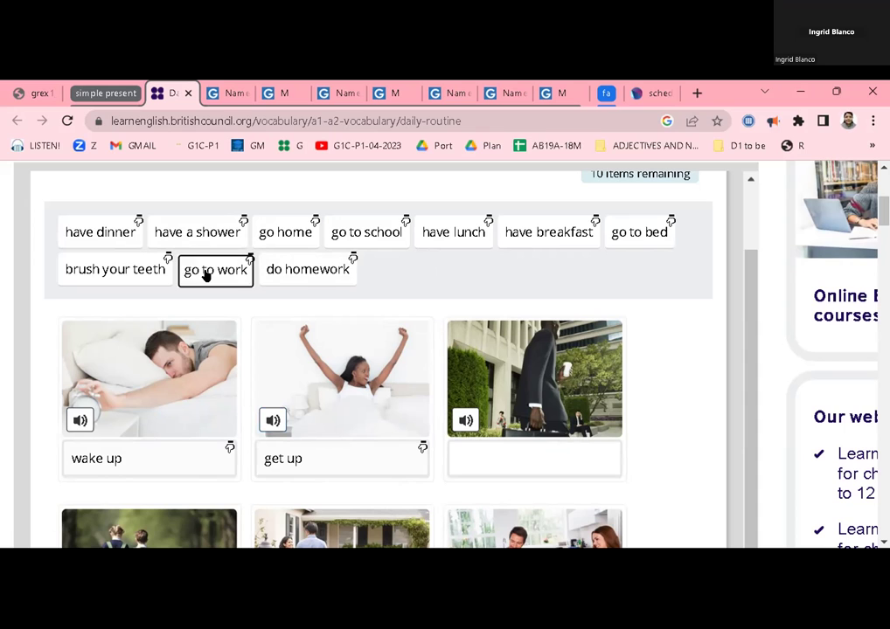
{"action": "left_click", "coordinate": [545, 454]}
Step: Match "go to school" to the picture of the two children with backpacks and play its audio
{"action": "left_click_drag", "start_coordinate": [745, 358], "coordinate": [747, 453]}
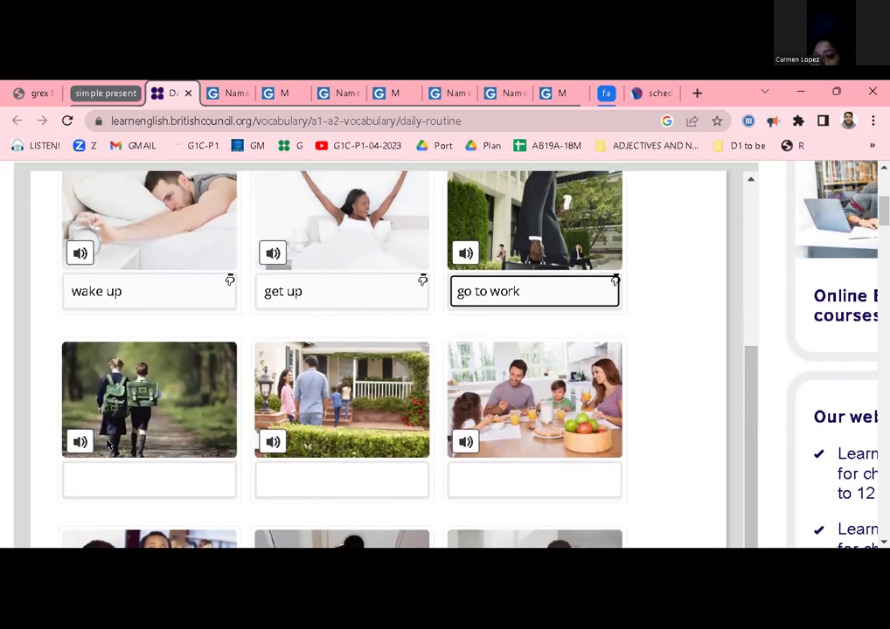
{"action": "left_click_drag", "start_coordinate": [745, 497], "coordinate": [750, 341]}
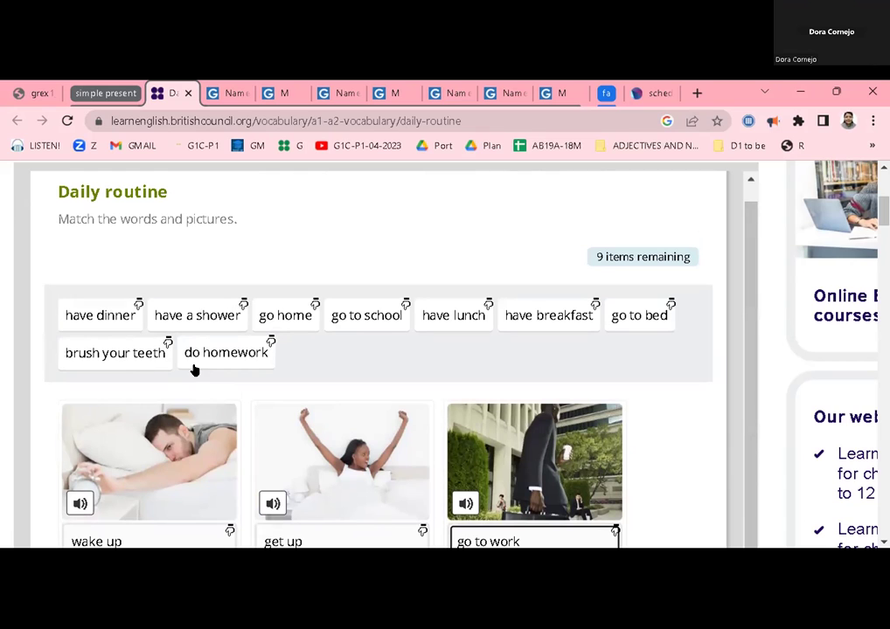
{"action": "left_click", "coordinate": [367, 317]}
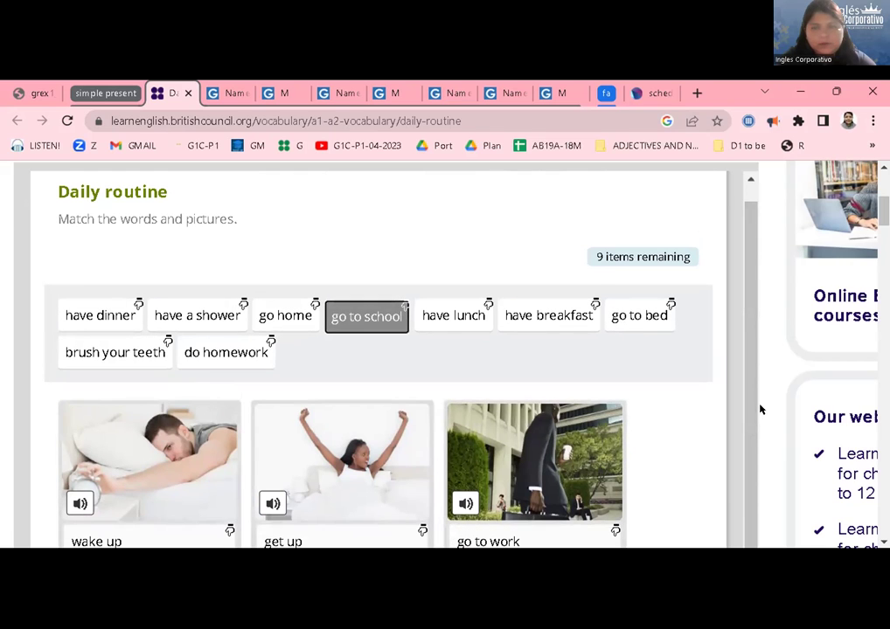
{"action": "scroll", "coordinate": [757, 504], "scroll_direction": "down", "scroll_amount": 3}
{"action": "scroll", "coordinate": [271, 543], "scroll_direction": "down", "scroll_amount": 1}
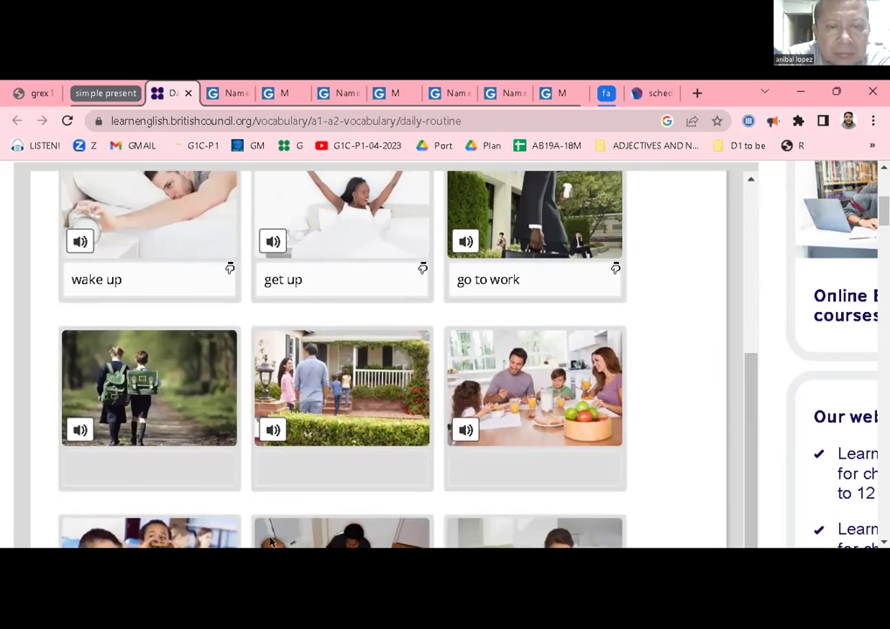
{"action": "left_click", "coordinate": [172, 478]}
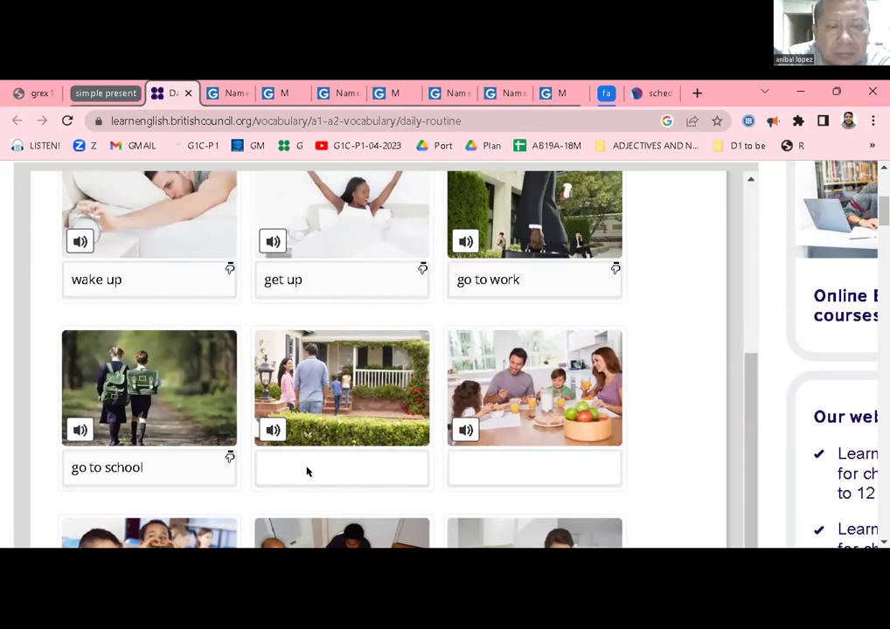
{"action": "left_click", "coordinate": [80, 430]}
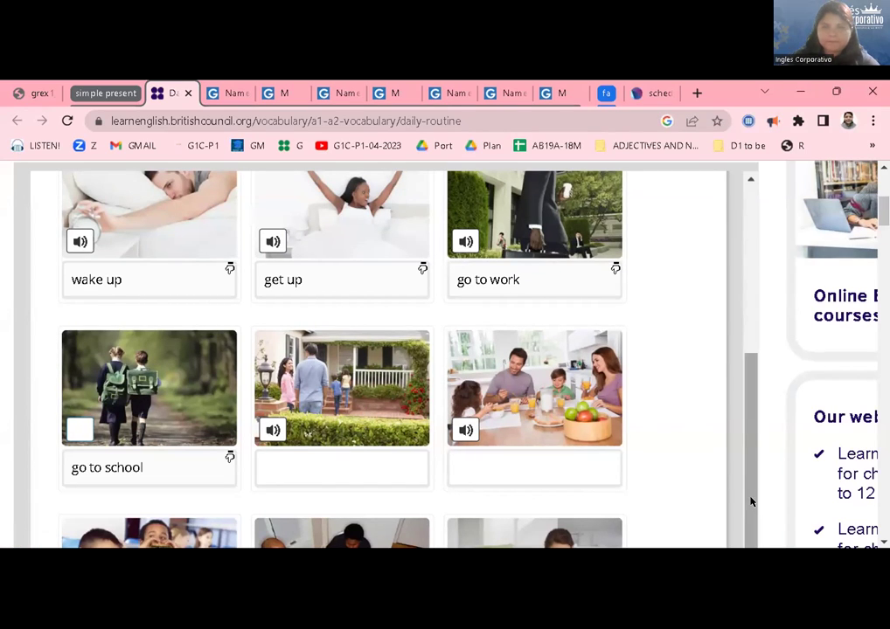
Step: Match "go home" to the picture of the family walking up to the house
{"action": "scroll", "coordinate": [741, 432], "scroll_direction": "up", "scroll_amount": 1}
{"action": "scroll", "coordinate": [739, 384], "scroll_direction": "up", "scroll_amount": 3}
{"action": "scroll", "coordinate": [739, 367], "scroll_direction": "down", "scroll_amount": 1}
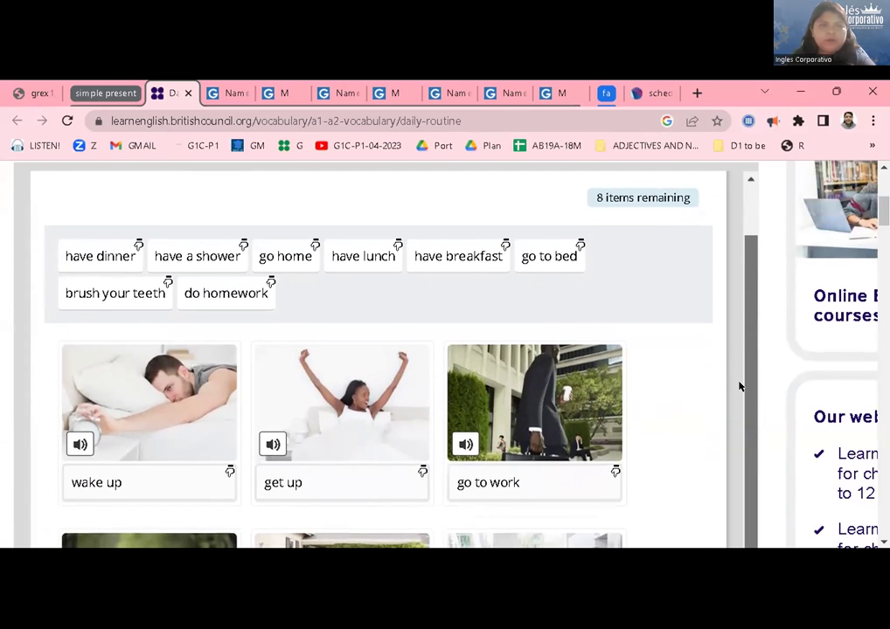
{"action": "scroll", "coordinate": [738, 389], "scroll_direction": "down", "scroll_amount": 2}
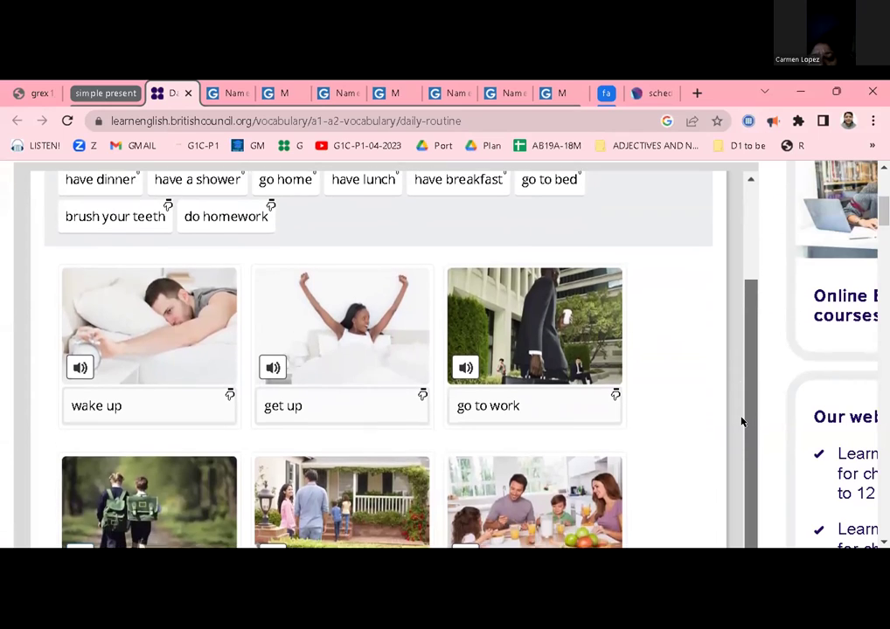
{"action": "scroll", "coordinate": [740, 419], "scroll_direction": "up", "scroll_amount": 1}
{"action": "left_click_drag", "start_coordinate": [273, 211], "coordinate": [274, 213]}
{"action": "left_click", "coordinate": [274, 212]}
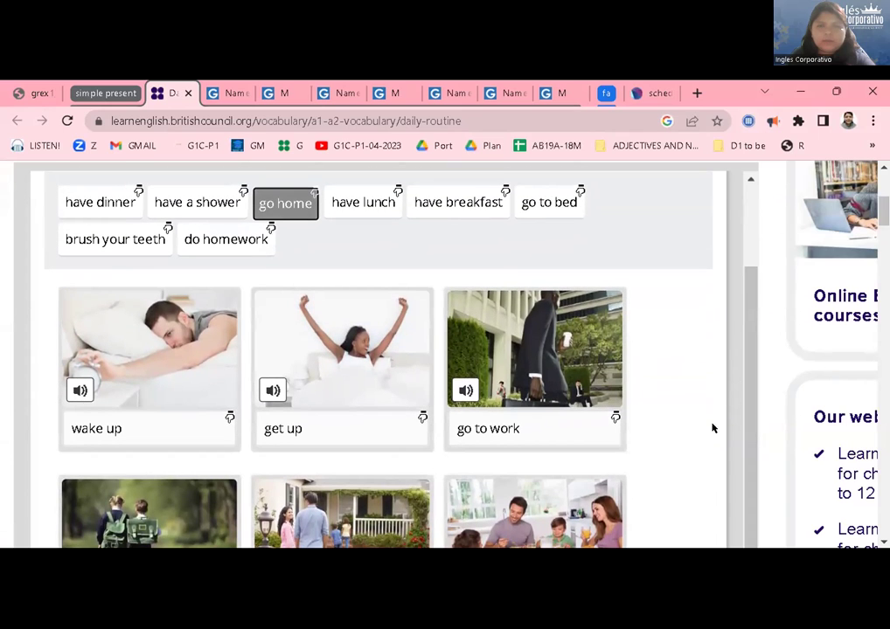
{"action": "scroll", "coordinate": [754, 420], "scroll_direction": "down", "scroll_amount": 4}
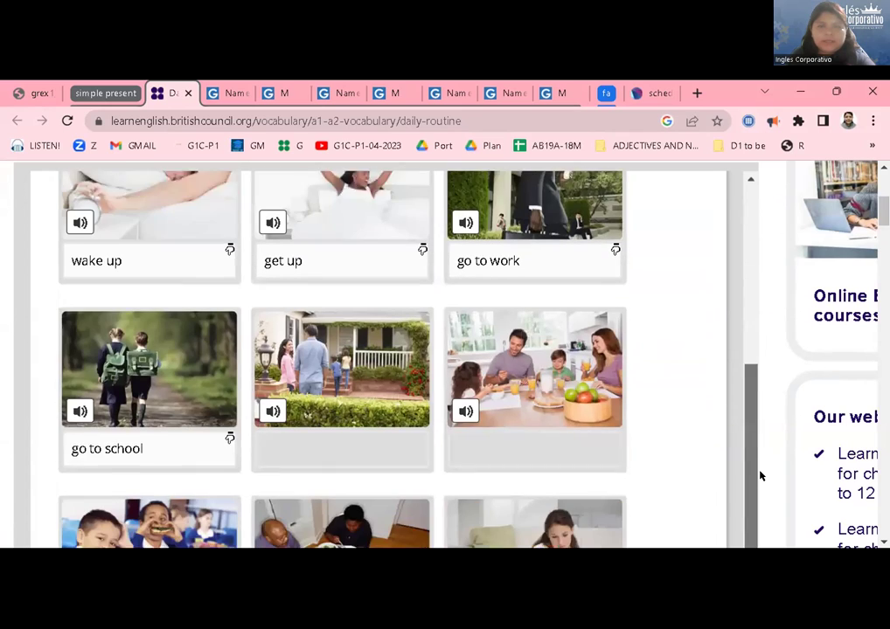
{"action": "left_click", "coordinate": [366, 438]}
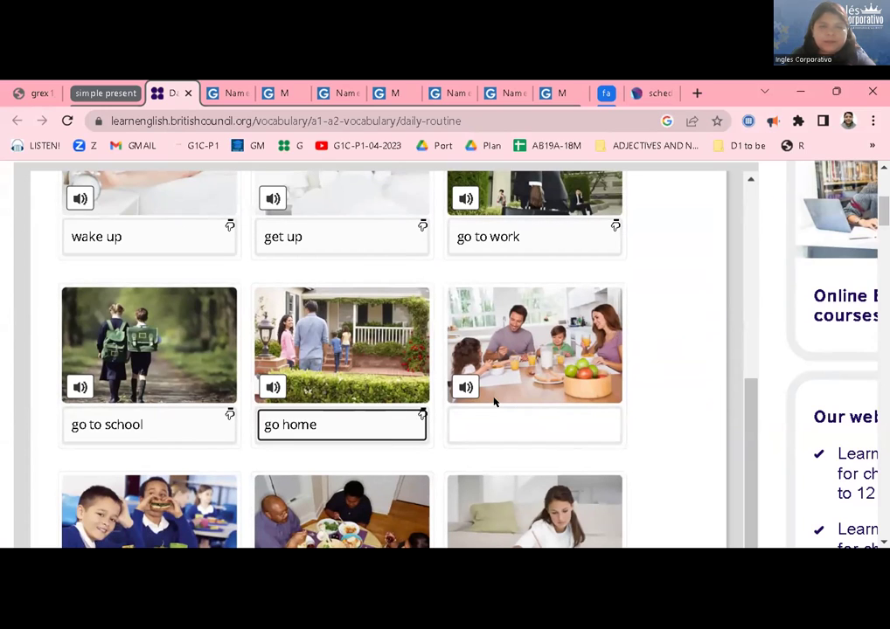
Step: Match "have breakfast" to the picture of the family at the table with juice and fruit
{"action": "left_click", "coordinate": [734, 453]}
{"action": "left_click_drag", "start_coordinate": [743, 438], "coordinate": [760, 298]}
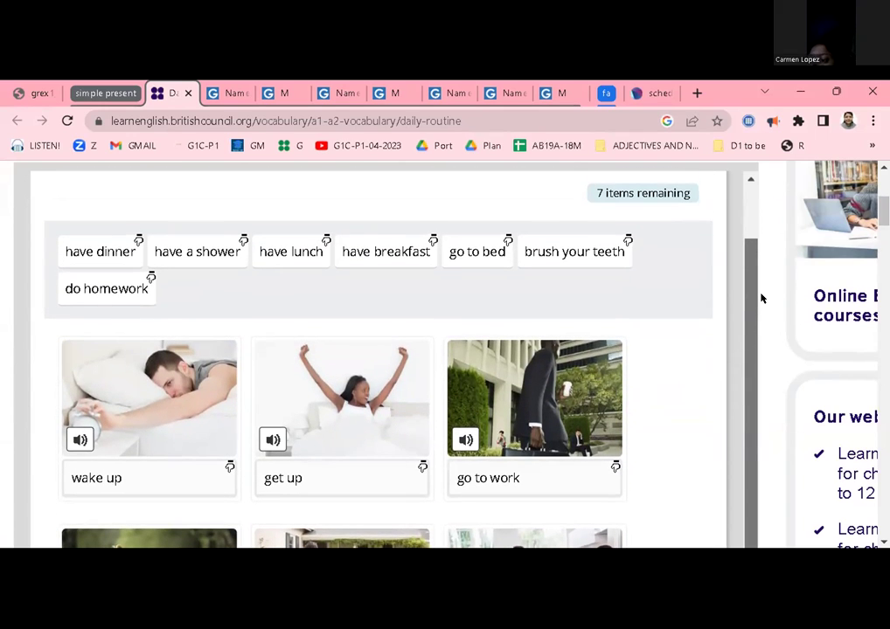
{"action": "left_click", "coordinate": [395, 255]}
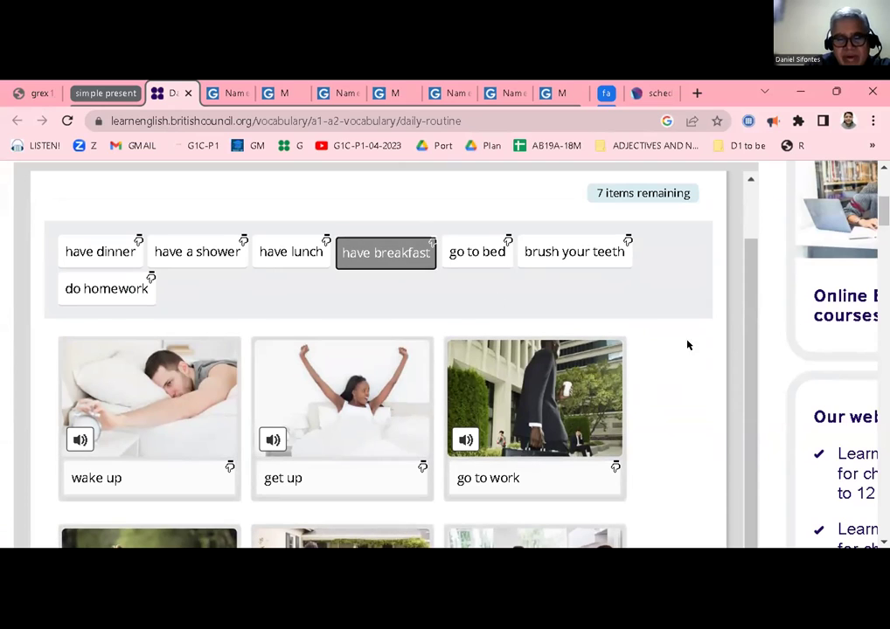
{"action": "left_click_drag", "start_coordinate": [746, 350], "coordinate": [749, 485]}
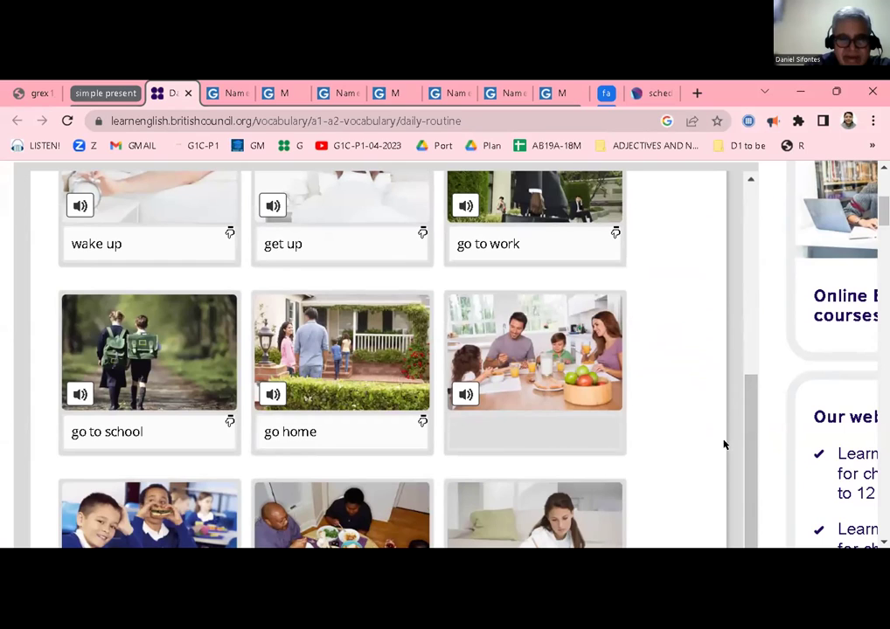
{"action": "left_click_drag", "start_coordinate": [746, 439], "coordinate": [745, 482]}
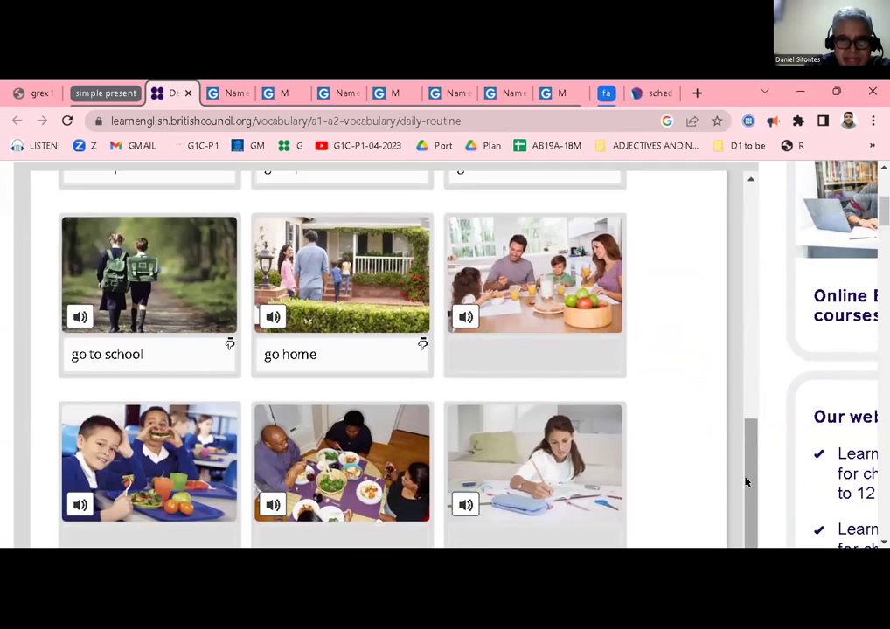
{"action": "left_click", "coordinate": [477, 369]}
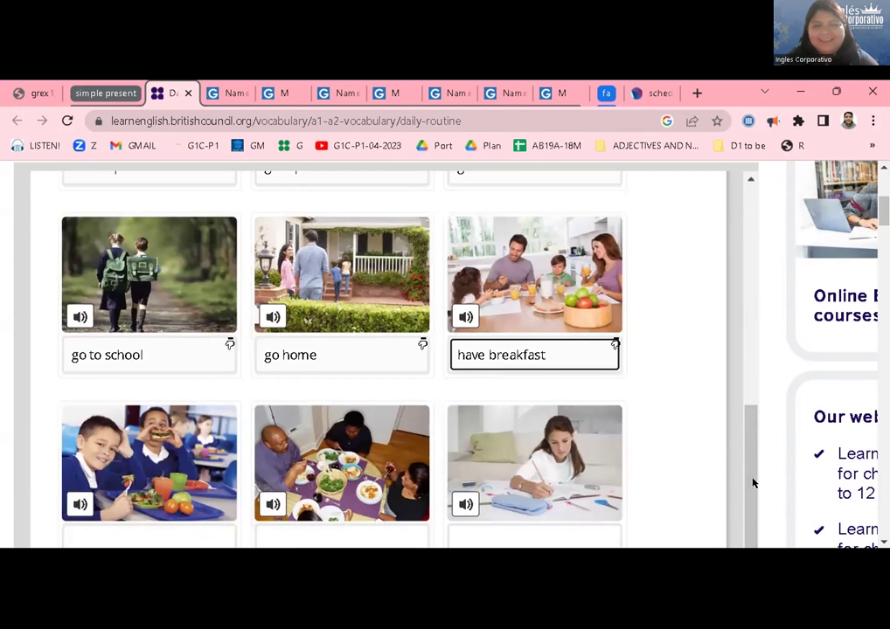
Step: Match "have lunch" to the picture of the schoolboys eating from trays in the canteen
{"action": "left_click_drag", "start_coordinate": [749, 481], "coordinate": [749, 492]}
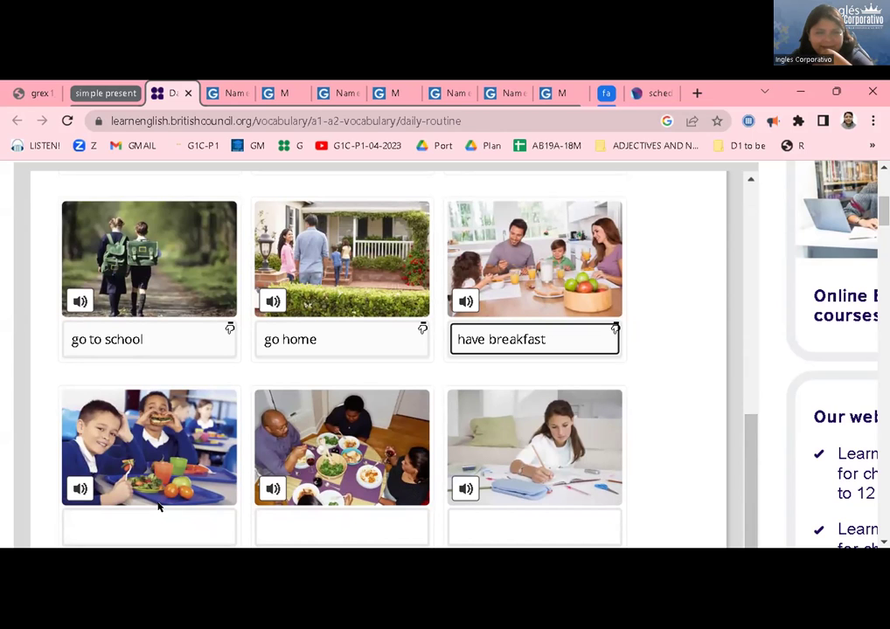
{"action": "left_click_drag", "start_coordinate": [745, 498], "coordinate": [755, 304]}
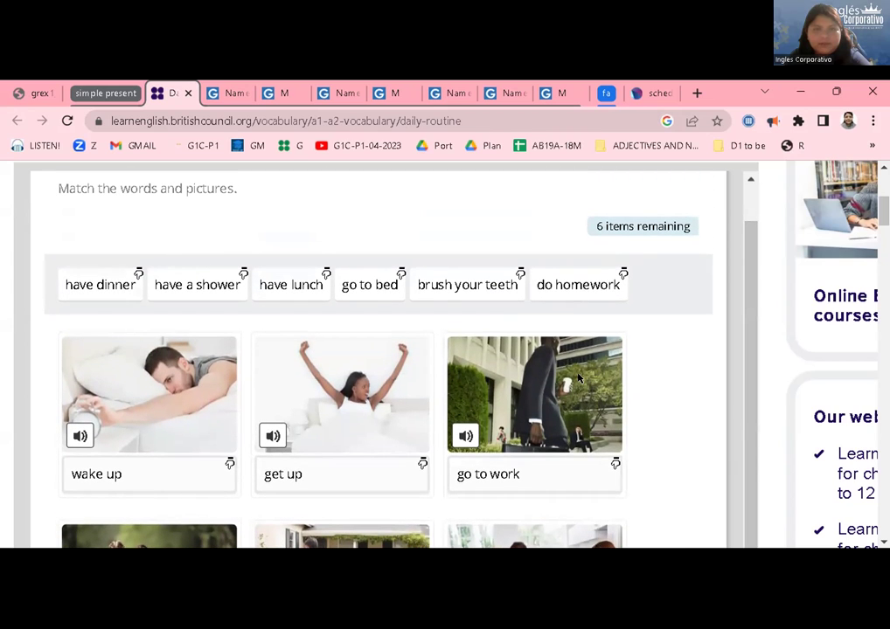
{"action": "left_click", "coordinate": [289, 290]}
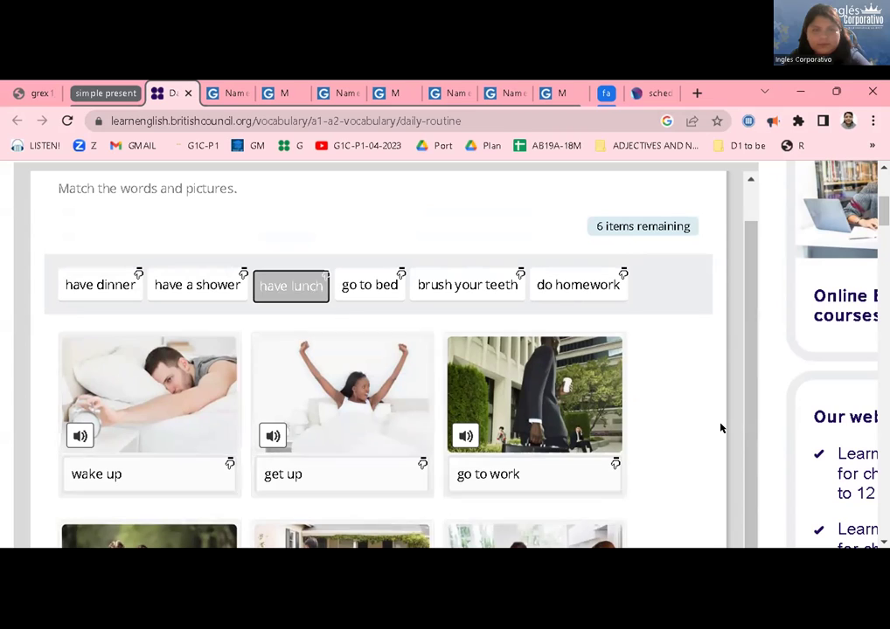
{"action": "scroll", "coordinate": [749, 453], "scroll_direction": "down", "scroll_amount": 2}
{"action": "scroll", "coordinate": [749, 452], "scroll_direction": "down", "scroll_amount": 1}
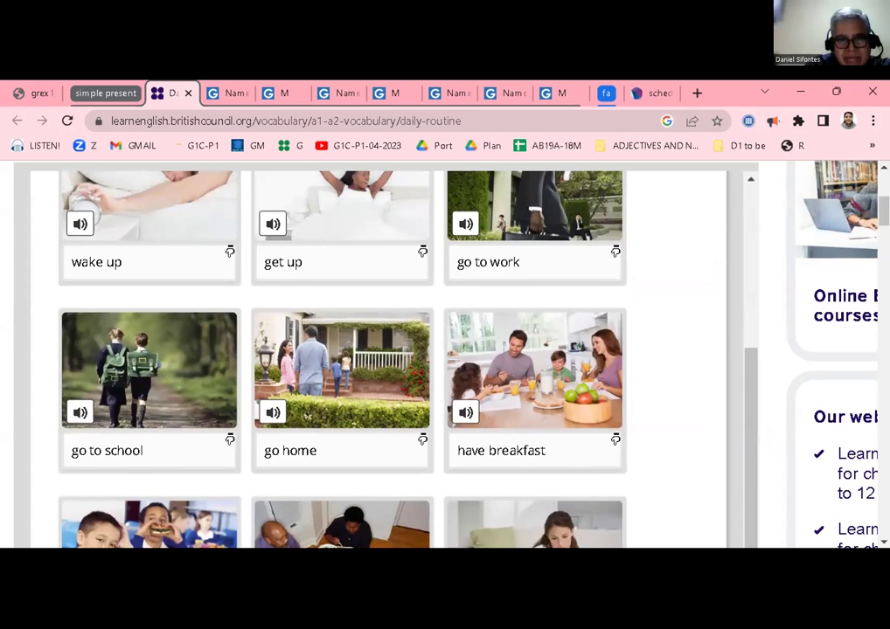
{"action": "scroll", "coordinate": [741, 419], "scroll_direction": "down", "scroll_amount": 2}
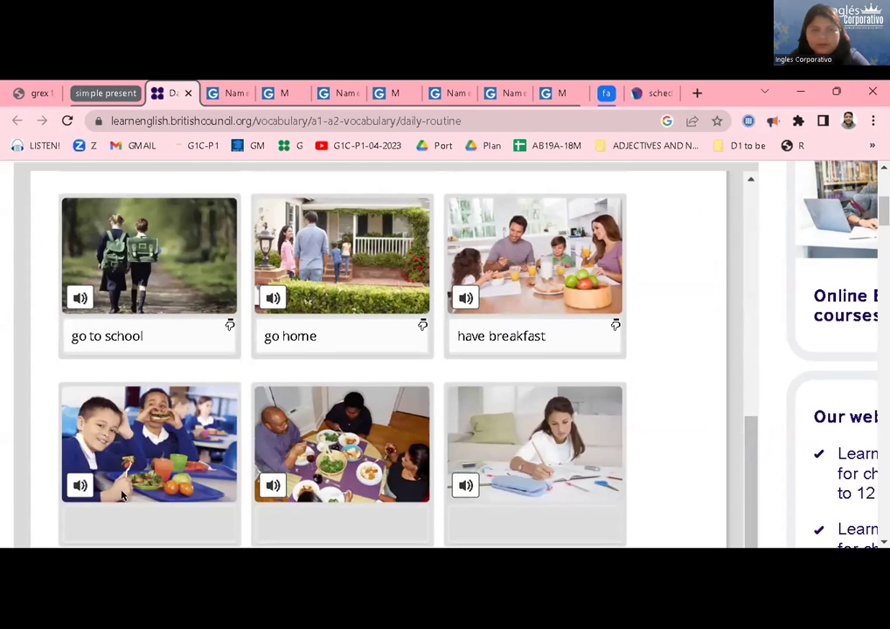
{"action": "left_click", "coordinate": [138, 524]}
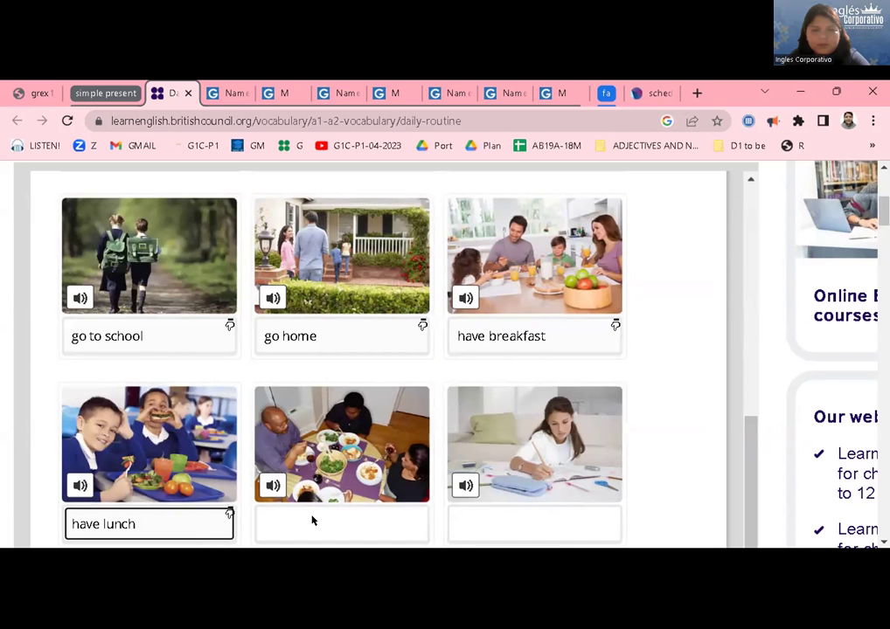
Step: Match "have dinner" to the picture of the people sharing a meal around the table with the purple cloth
{"action": "left_click_drag", "start_coordinate": [743, 483], "coordinate": [757, 278]}
{"action": "left_click", "coordinate": [84, 292]}
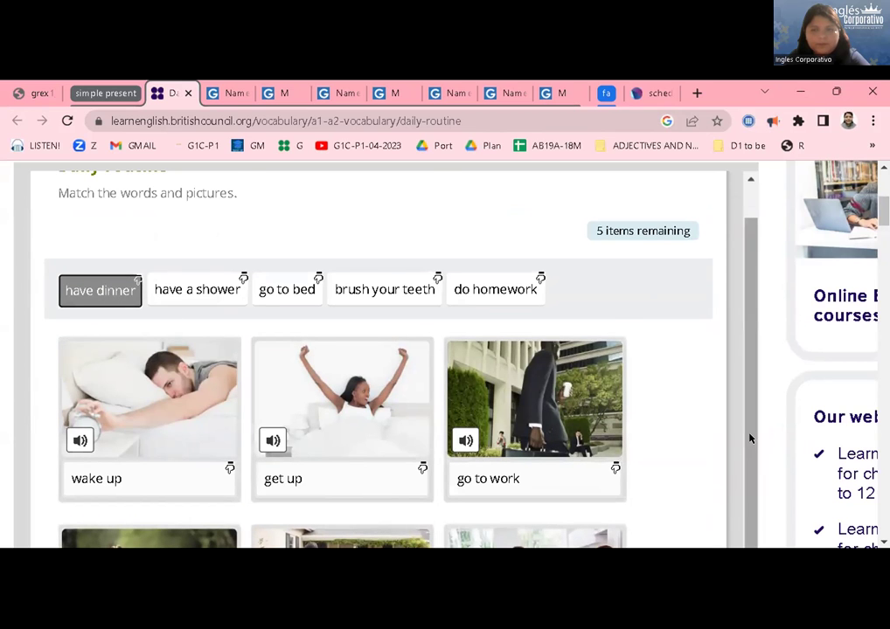
{"action": "scroll", "coordinate": [750, 439], "scroll_direction": "down", "scroll_amount": 3}
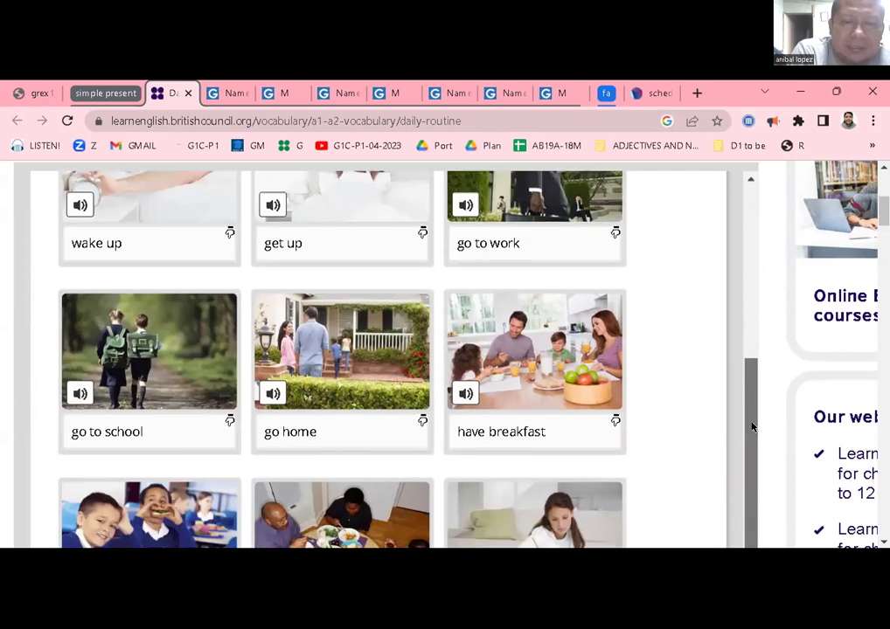
{"action": "scroll", "coordinate": [752, 427], "scroll_direction": "down", "scroll_amount": 1}
{"action": "left_click", "coordinate": [365, 522]}
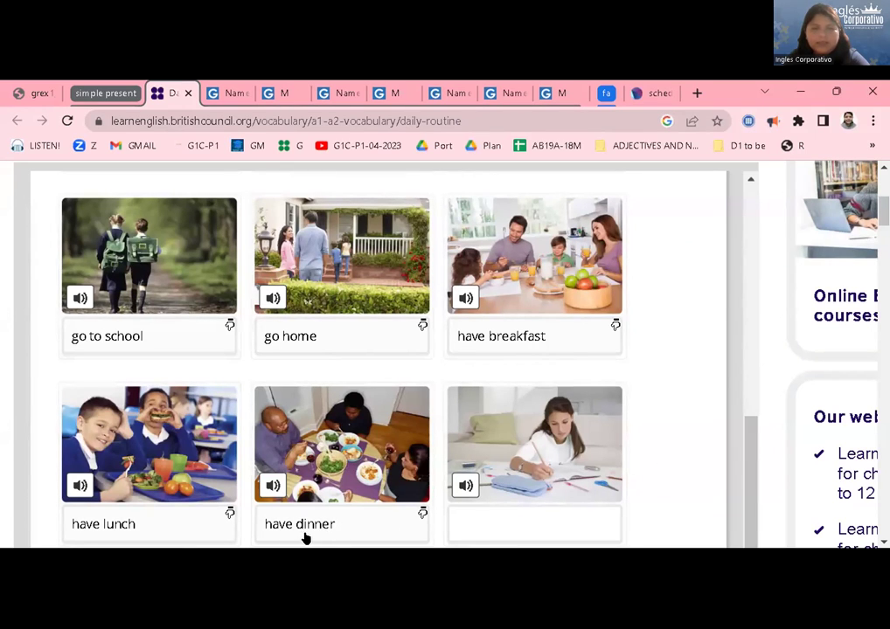
Step: Match "do homework" to the picture of the girl writing at a desk
{"action": "left_click_drag", "start_coordinate": [745, 490], "coordinate": [520, 512]}
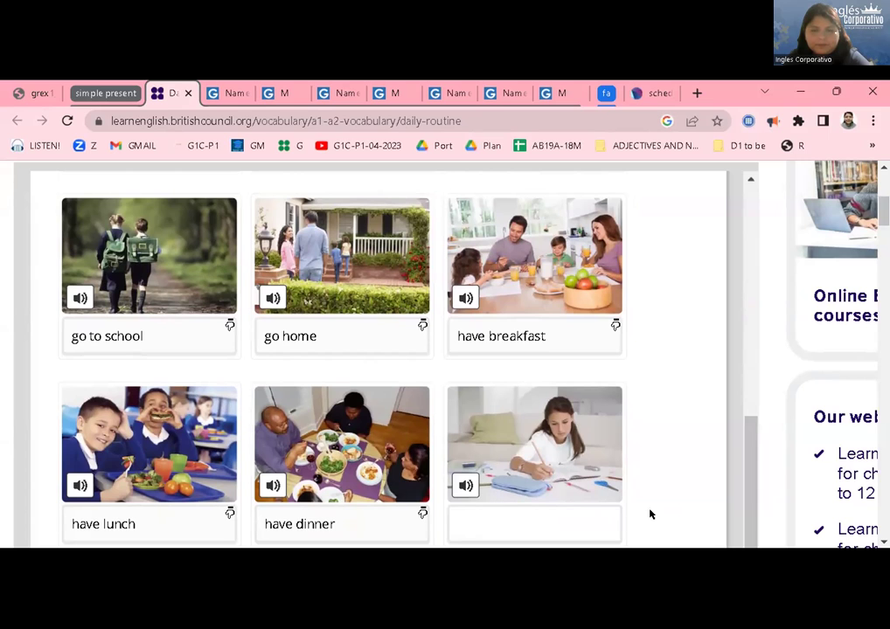
{"action": "left_click_drag", "start_coordinate": [745, 517], "coordinate": [745, 316]}
{"action": "left_click", "coordinate": [408, 278]}
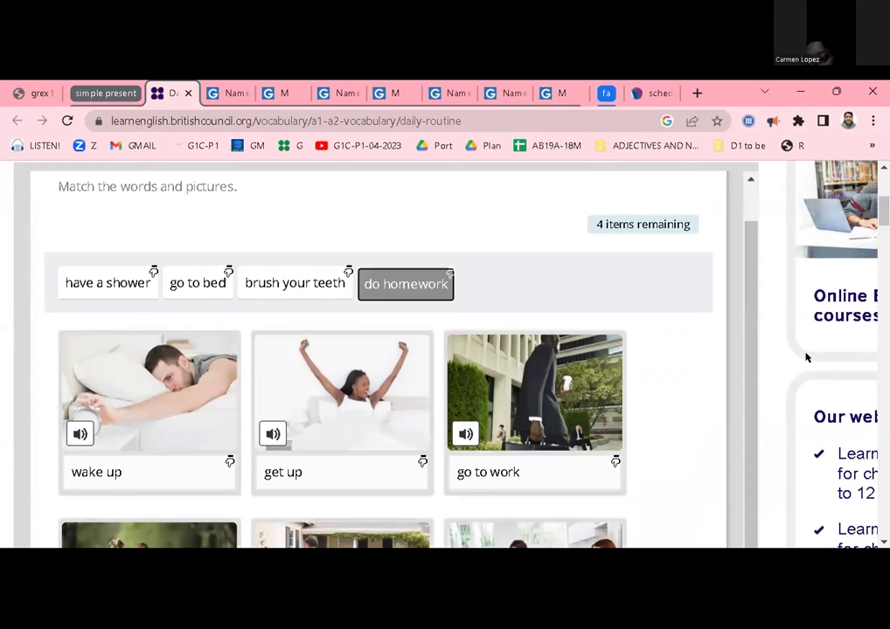
{"action": "left_click_drag", "start_coordinate": [751, 357], "coordinate": [751, 551]}
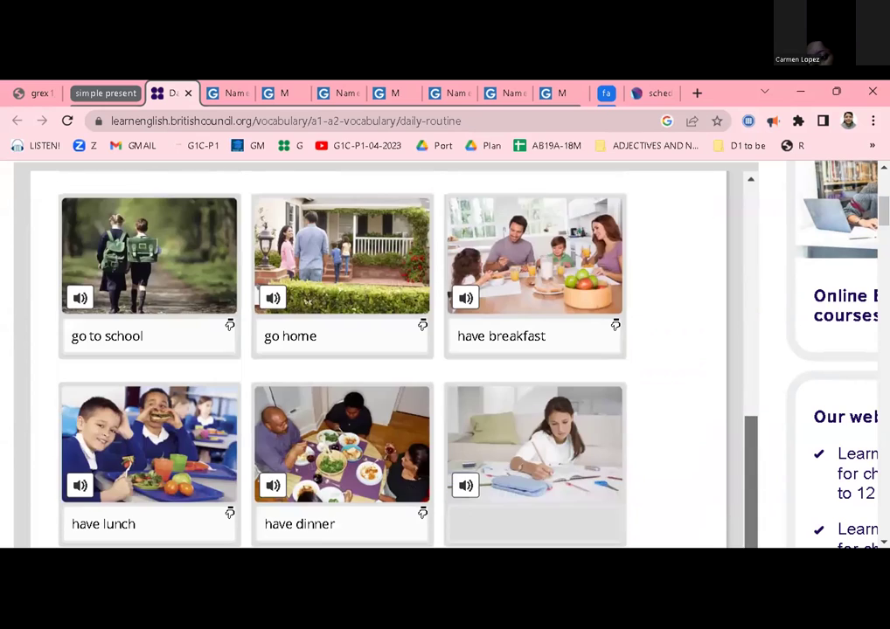
{"action": "left_click", "coordinate": [548, 535]}
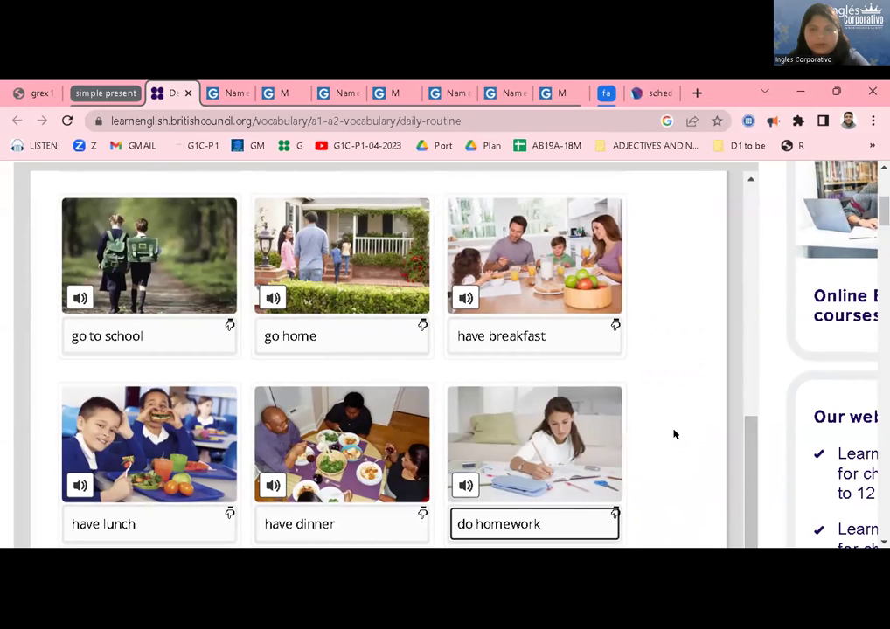
Step: Match "brush your teeth" to the picture of the woman holding a toothbrush
{"action": "scroll", "coordinate": [673, 434], "scroll_direction": "down", "scroll_amount": 2}
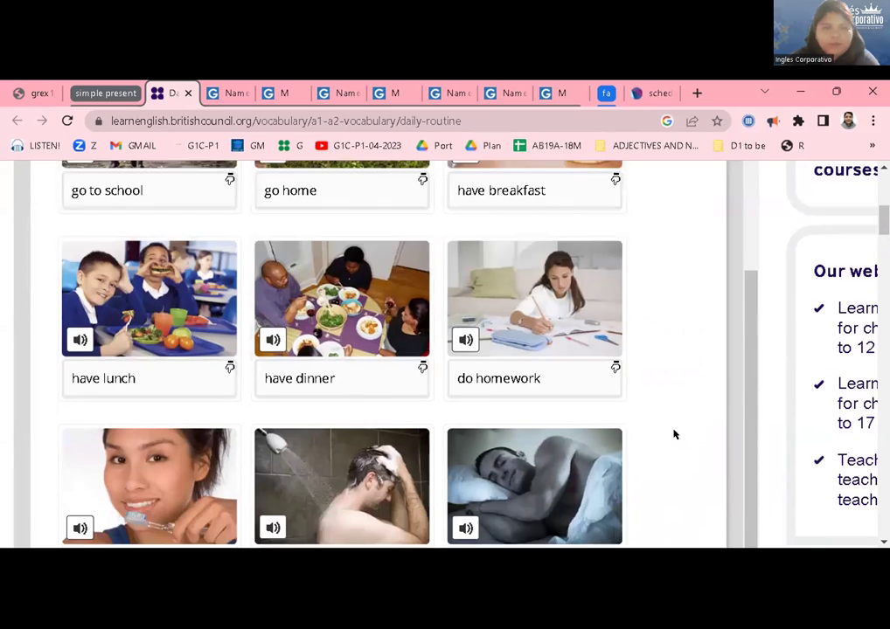
{"action": "scroll", "coordinate": [673, 434], "scroll_direction": "down", "scroll_amount": 2}
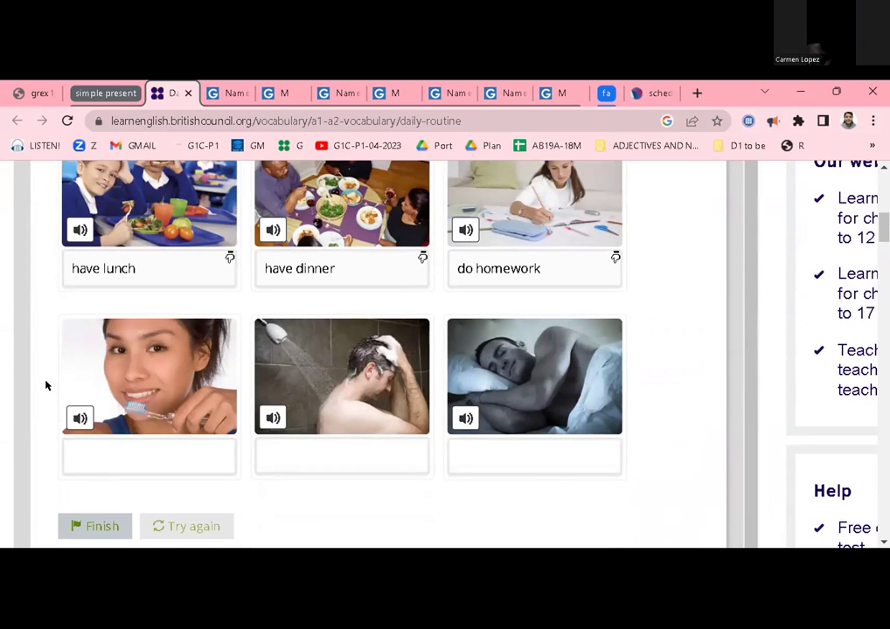
{"action": "scroll", "coordinate": [42, 381], "scroll_direction": "up", "scroll_amount": 5}
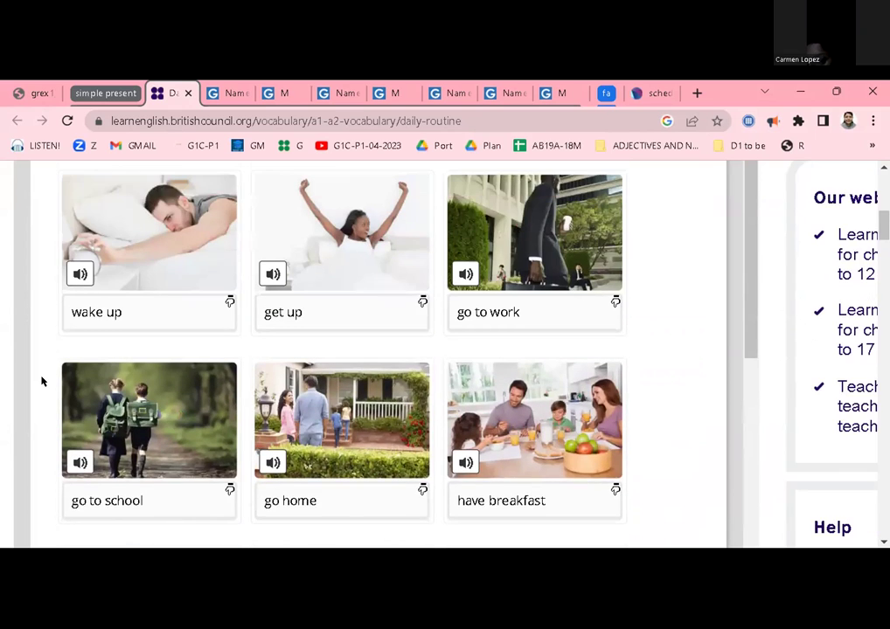
{"action": "scroll", "coordinate": [41, 381], "scroll_direction": "up", "scroll_amount": 1}
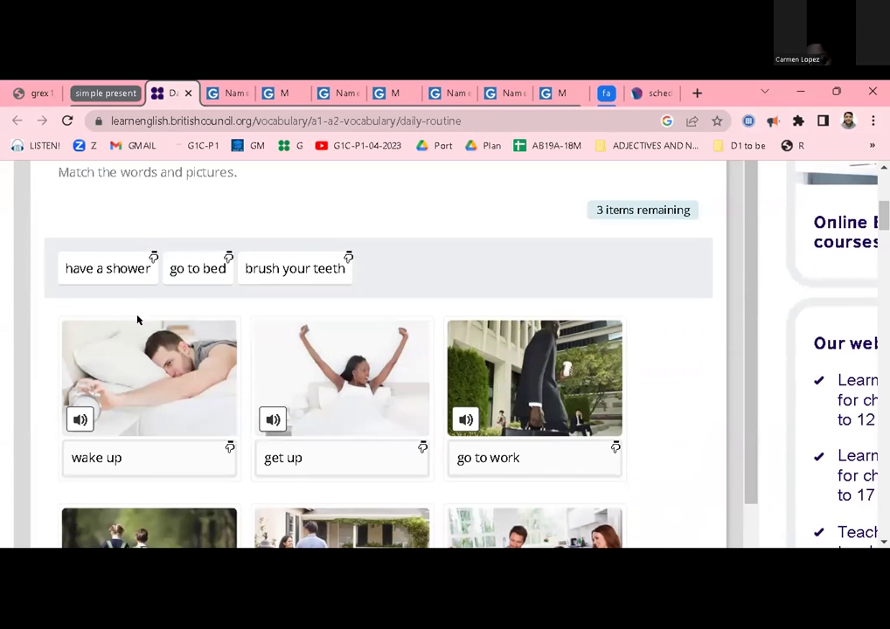
{"action": "left_click", "coordinate": [247, 267]}
{"action": "scroll", "coordinate": [63, 354], "scroll_direction": "down", "scroll_amount": 7}
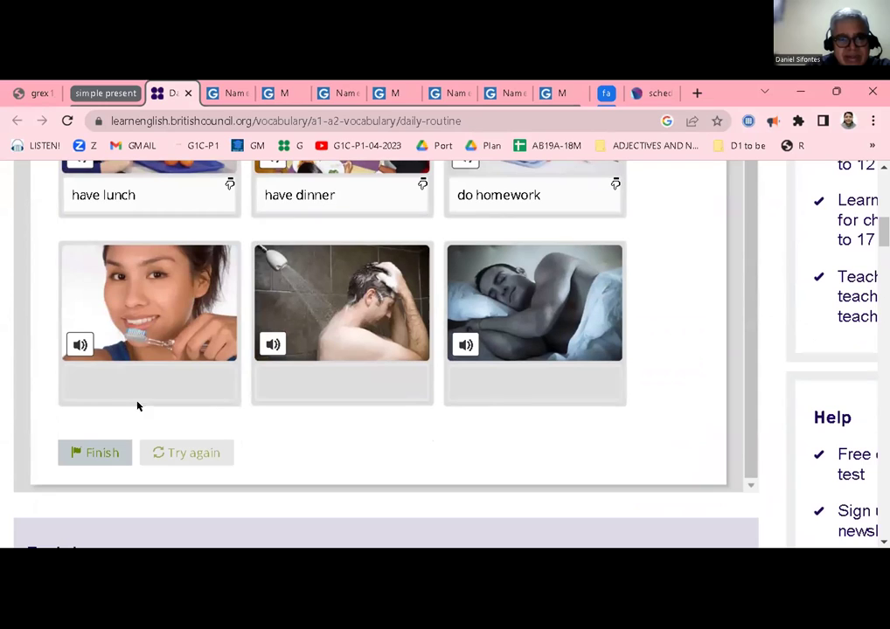
{"action": "left_click", "coordinate": [159, 385]}
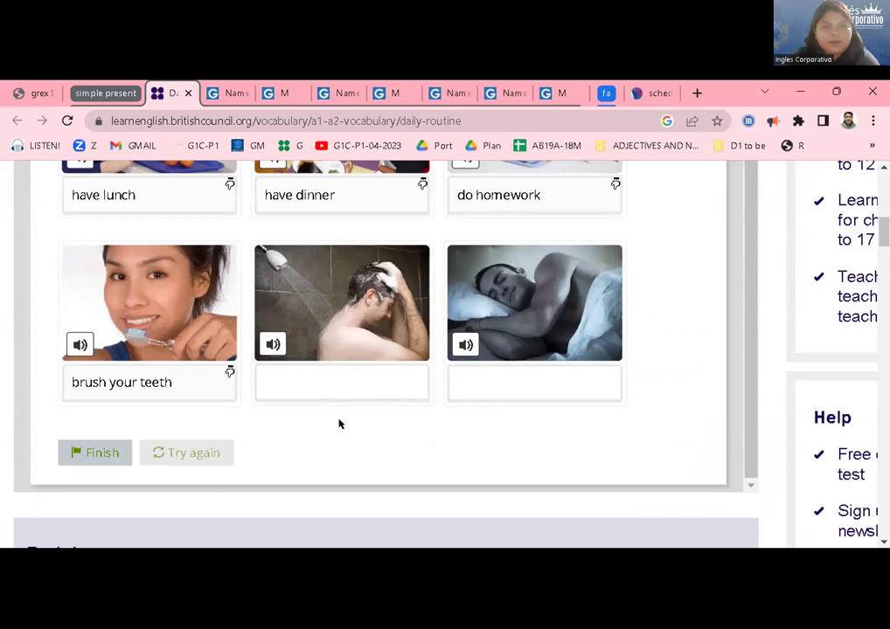
Step: Match "have a shower" to the picture of the man washing his hair under running water
{"action": "scroll", "coordinate": [339, 423], "scroll_direction": "up", "scroll_amount": 1}
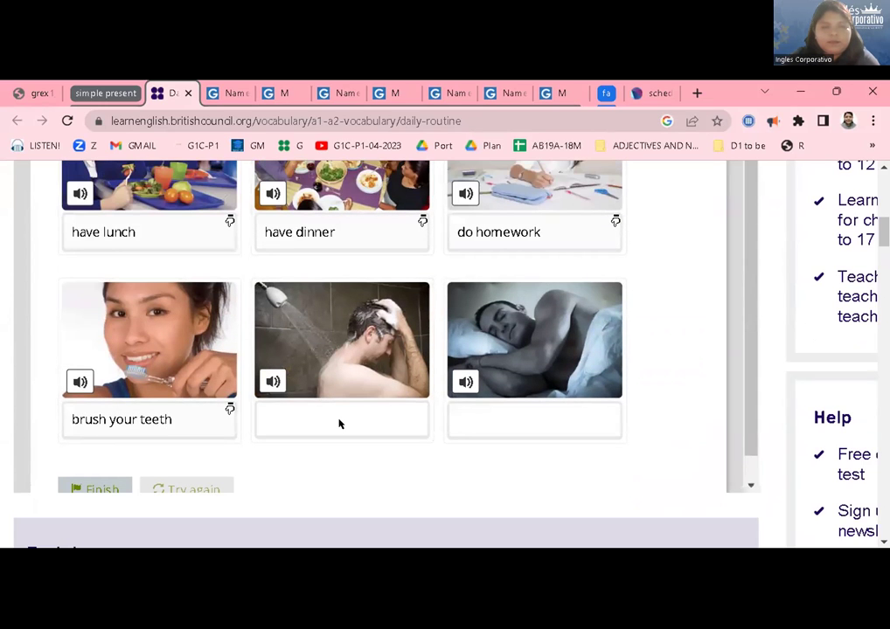
{"action": "scroll", "coordinate": [340, 423], "scroll_direction": "up", "scroll_amount": 7}
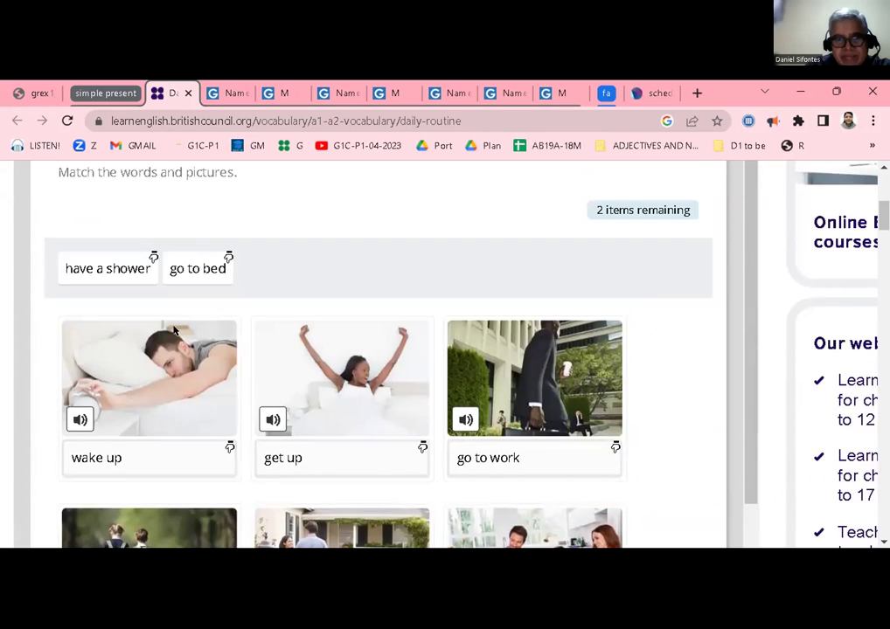
{"action": "left_click", "coordinate": [104, 308]}
{"action": "scroll", "coordinate": [252, 366], "scroll_direction": "down", "scroll_amount": 1}
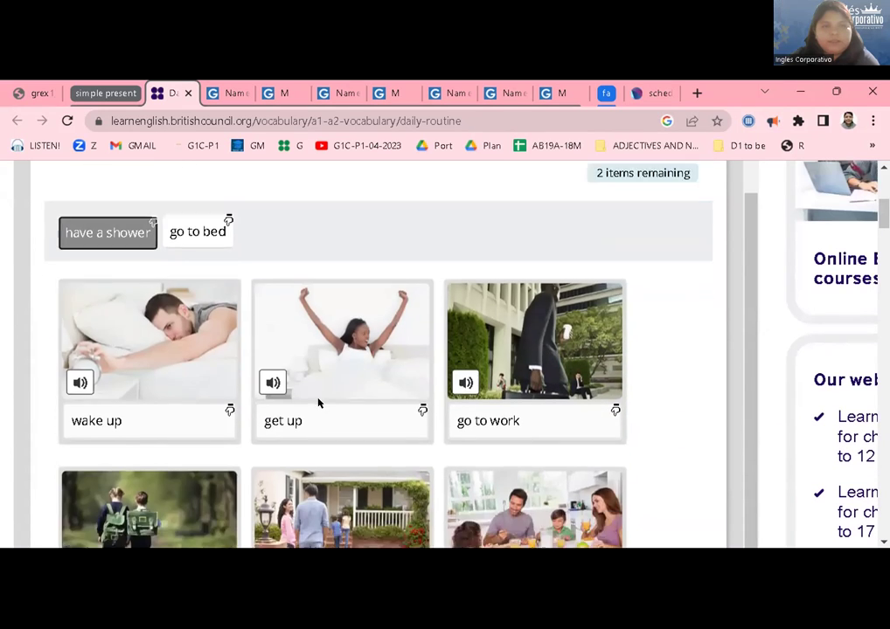
{"action": "scroll", "coordinate": [318, 403], "scroll_direction": "down", "scroll_amount": 6}
{"action": "left_click", "coordinate": [328, 480]}
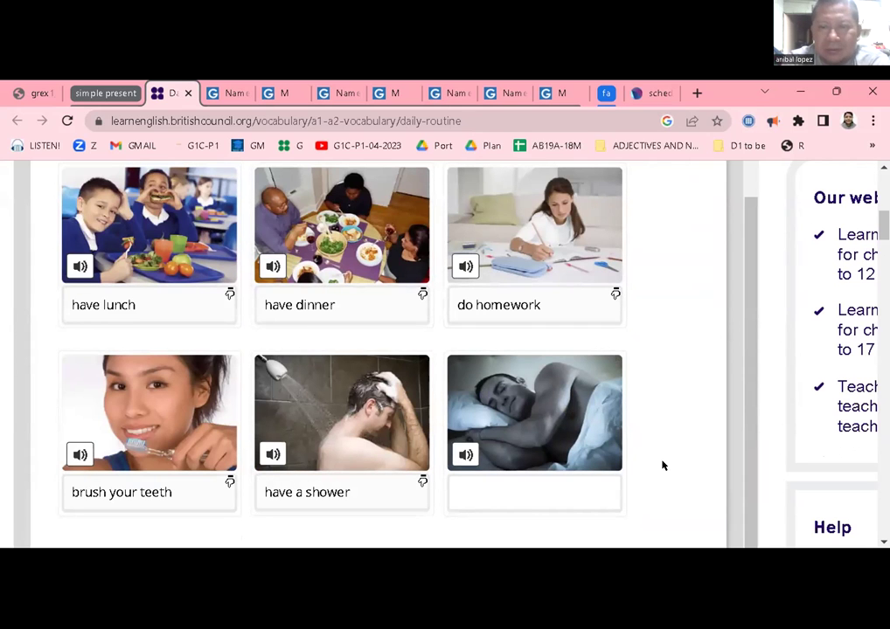
Step: Match the remaining phrase "go to bed" to the picture of the man sleeping in the dark
{"action": "scroll", "coordinate": [661, 466], "scroll_direction": "up", "scroll_amount": 8}
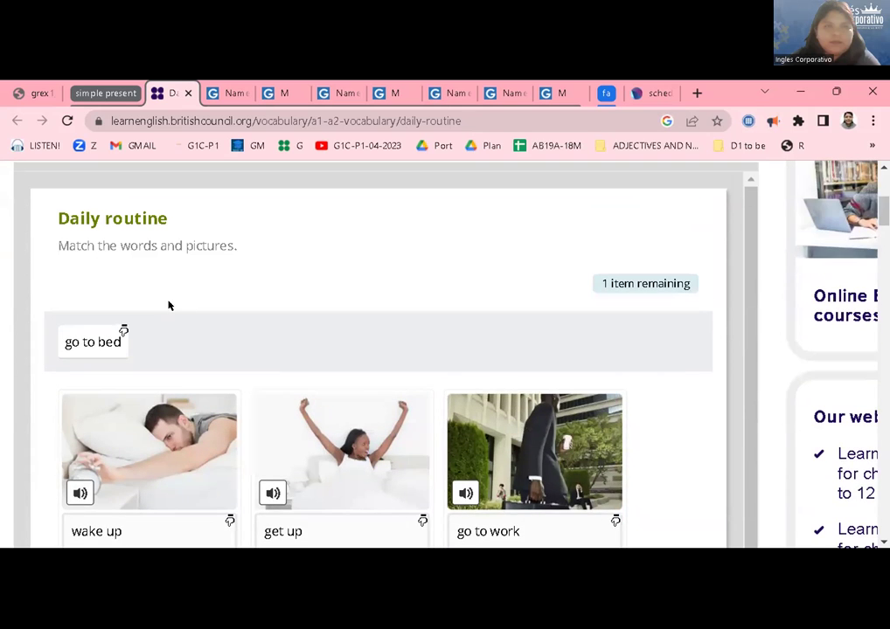
{"action": "left_click", "coordinate": [84, 341]}
{"action": "scroll", "coordinate": [85, 342], "scroll_direction": "down", "scroll_amount": 6}
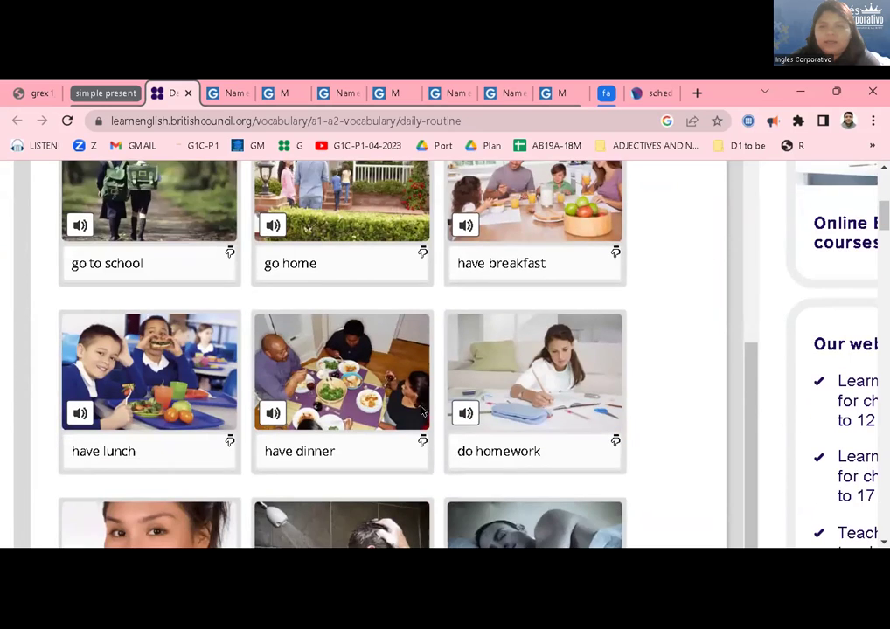
{"action": "scroll", "coordinate": [539, 505], "scroll_direction": "down", "scroll_amount": 3}
{"action": "left_click", "coordinate": [535, 311]}
Step: Play the pronunciation audio for the "wake up", "get up" and "go to work" pictures
{"action": "scroll", "coordinate": [684, 346], "scroll_direction": "up", "scroll_amount": 6}
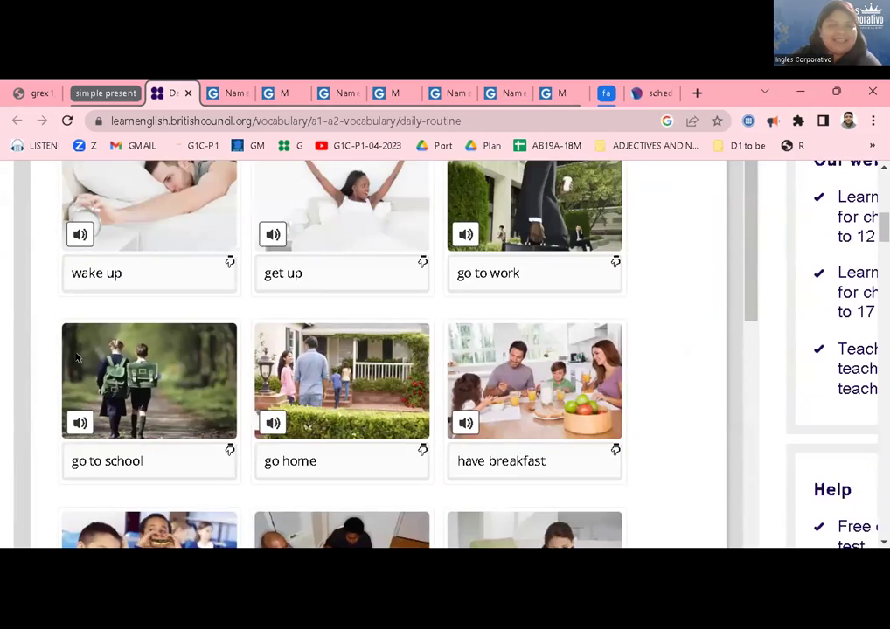
{"action": "scroll", "coordinate": [12, 303], "scroll_direction": "up", "scroll_amount": 2}
{"action": "left_click", "coordinate": [79, 383]}
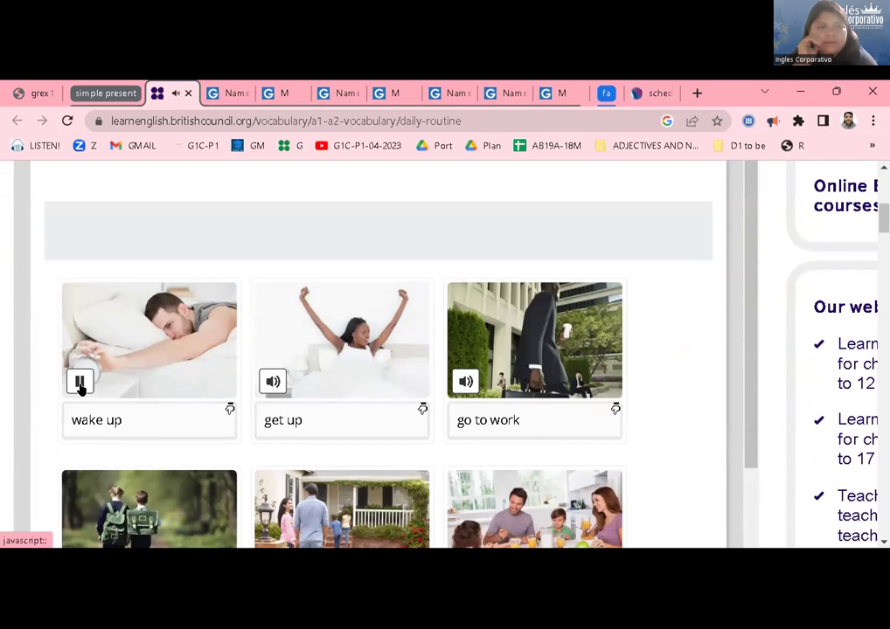
{"action": "left_click", "coordinate": [276, 390]}
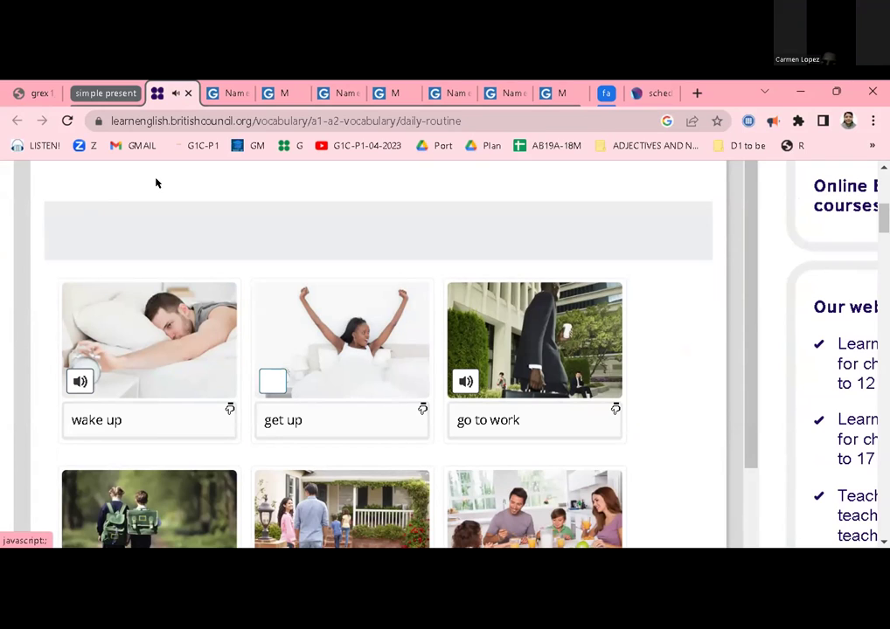
{"action": "left_click", "coordinate": [274, 382]}
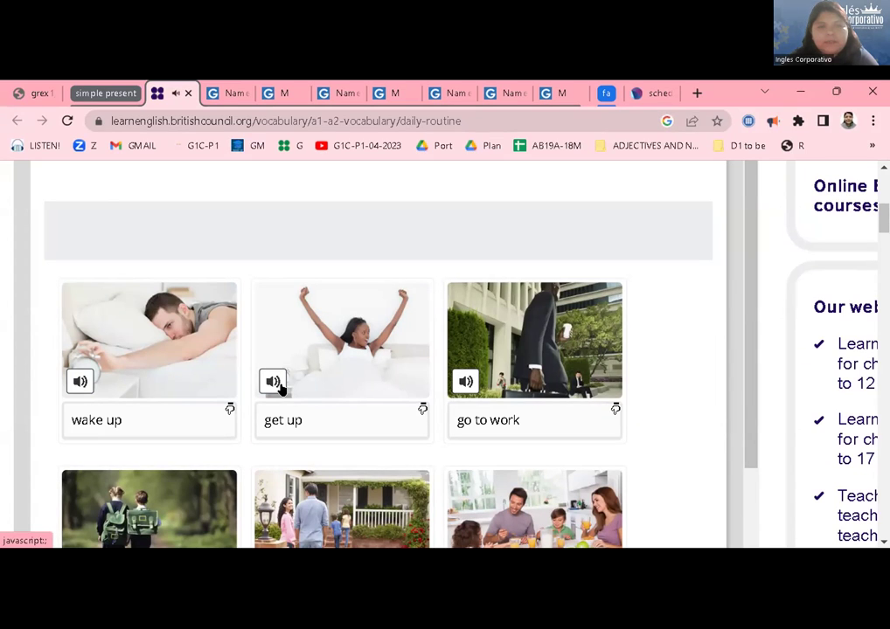
{"action": "left_click", "coordinate": [465, 383]}
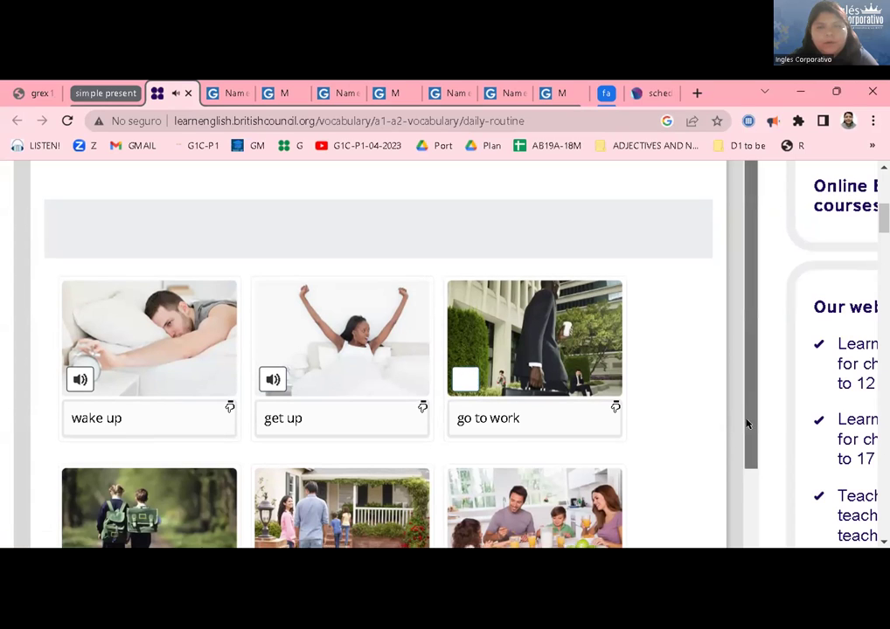
Step: Play the pronunciation audio for the "go to school", "go home" and "have breakfast" pictures
{"action": "scroll", "coordinate": [748, 441], "scroll_direction": "down", "scroll_amount": 1}
{"action": "scroll", "coordinate": [749, 476], "scroll_direction": "down", "scroll_amount": 1}
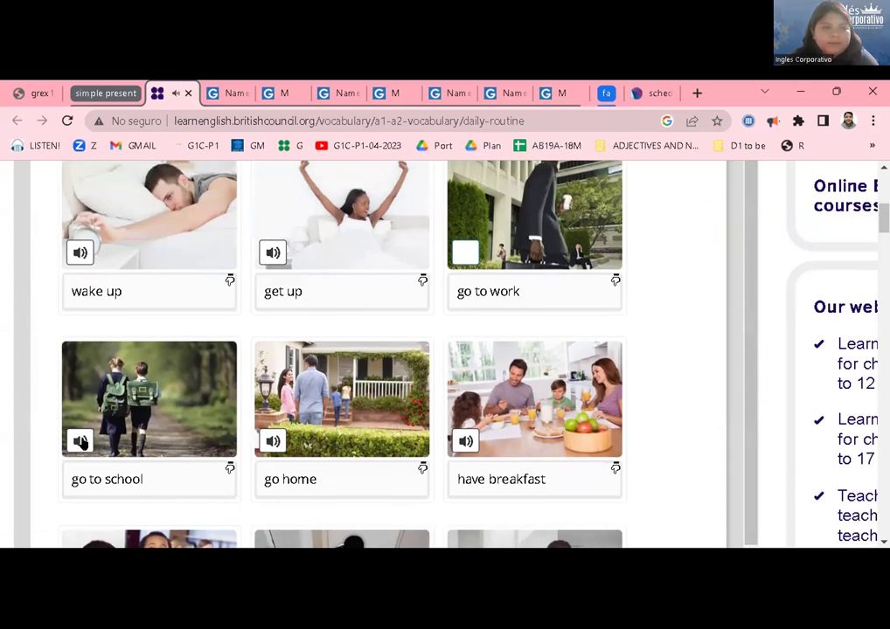
{"action": "left_click", "coordinate": [79, 441]}
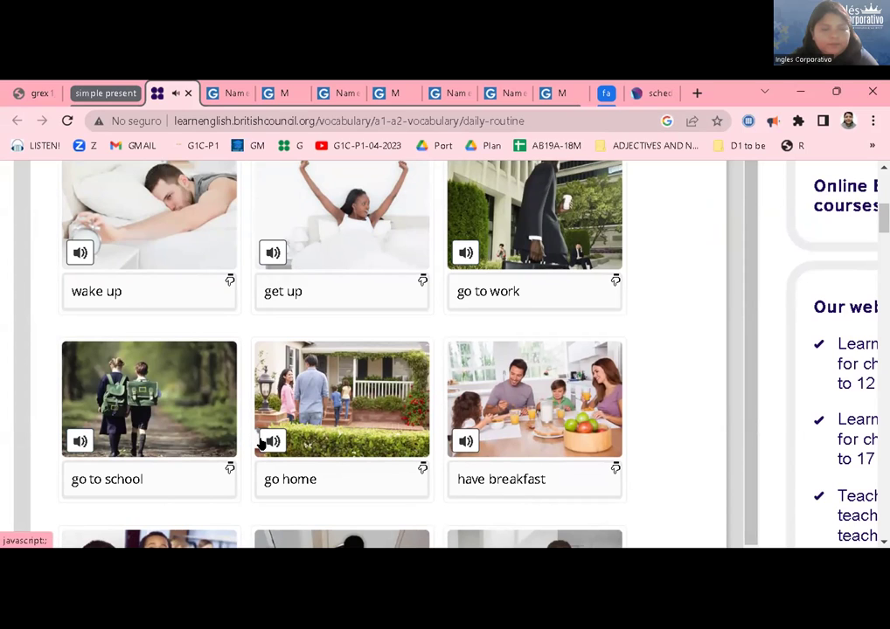
{"action": "left_click", "coordinate": [68, 445]}
{"action": "left_click", "coordinate": [265, 444]}
{"action": "left_click", "coordinate": [463, 442]}
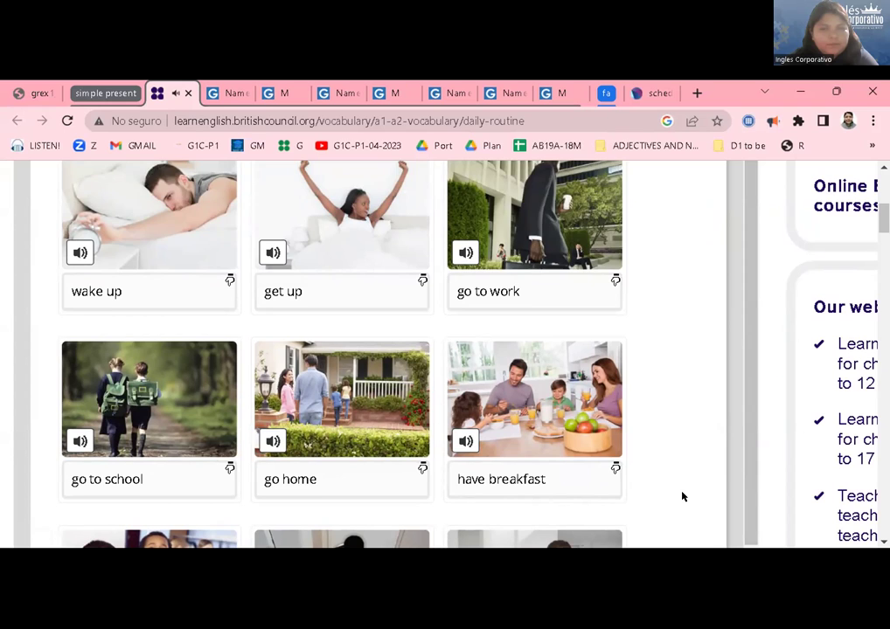
Step: Play the pronunciation audio for the "have lunch", "have dinner" and "do homework" pictures
{"action": "scroll", "coordinate": [682, 497], "scroll_direction": "down", "scroll_amount": 1}
{"action": "scroll", "coordinate": [683, 496], "scroll_direction": "down", "scroll_amount": 2}
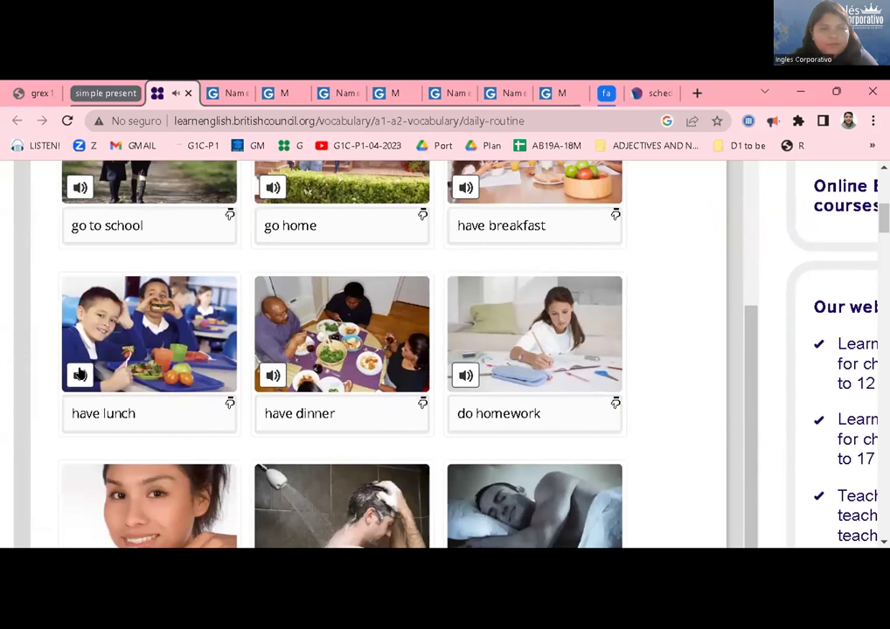
{"action": "left_click", "coordinate": [79, 374]}
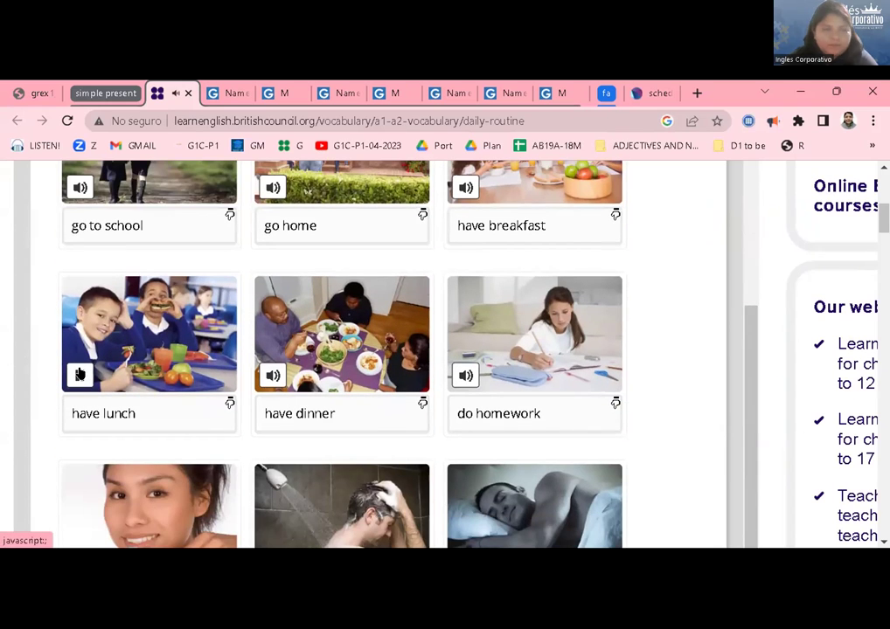
{"action": "left_click", "coordinate": [263, 379]}
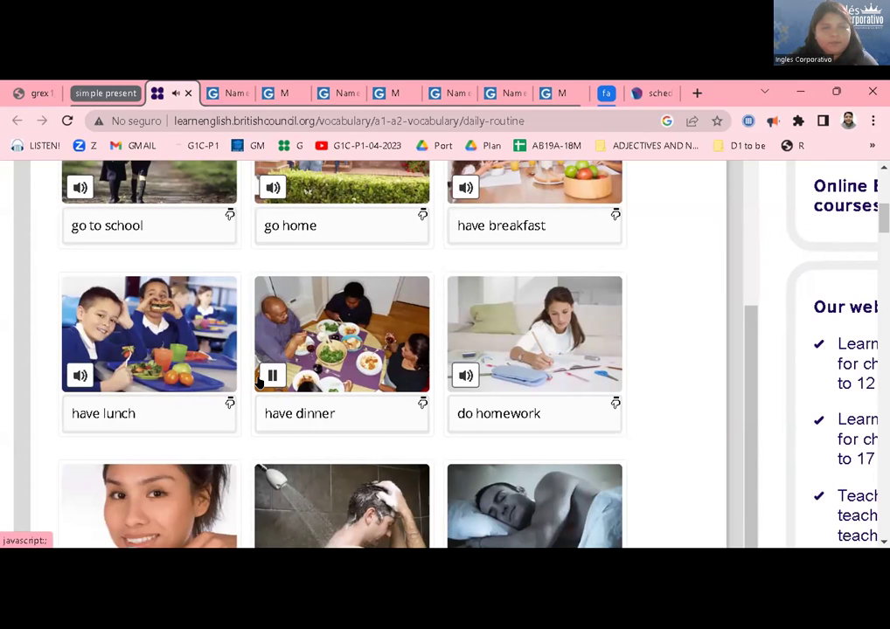
{"action": "left_click", "coordinate": [458, 381]}
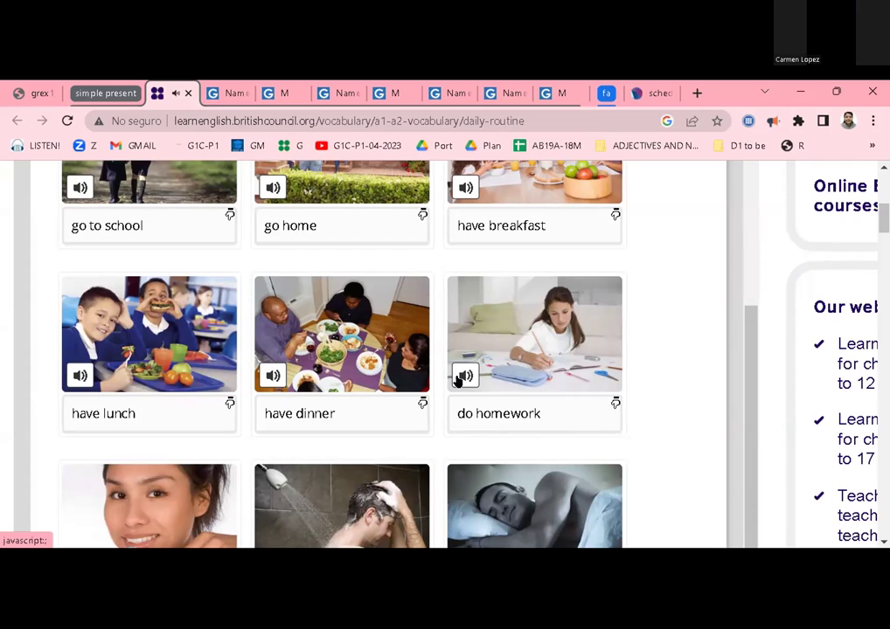
{"action": "left_click", "coordinate": [458, 378]}
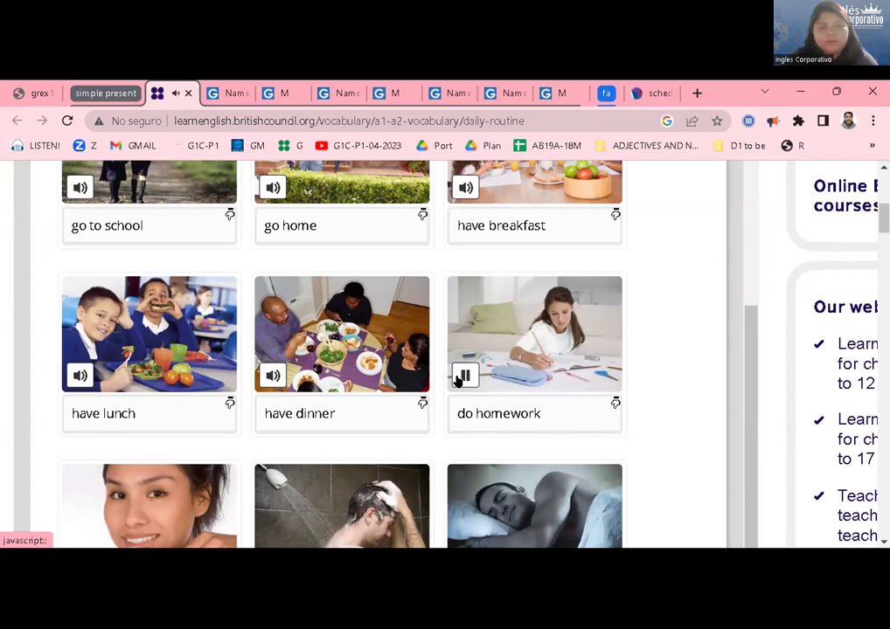
Step: Play the pronunciation audio for "brush your teeth", "have a shower" and "go to bed", and replay "do homework"
{"action": "scroll", "coordinate": [29, 439], "scroll_direction": "down", "scroll_amount": 2}
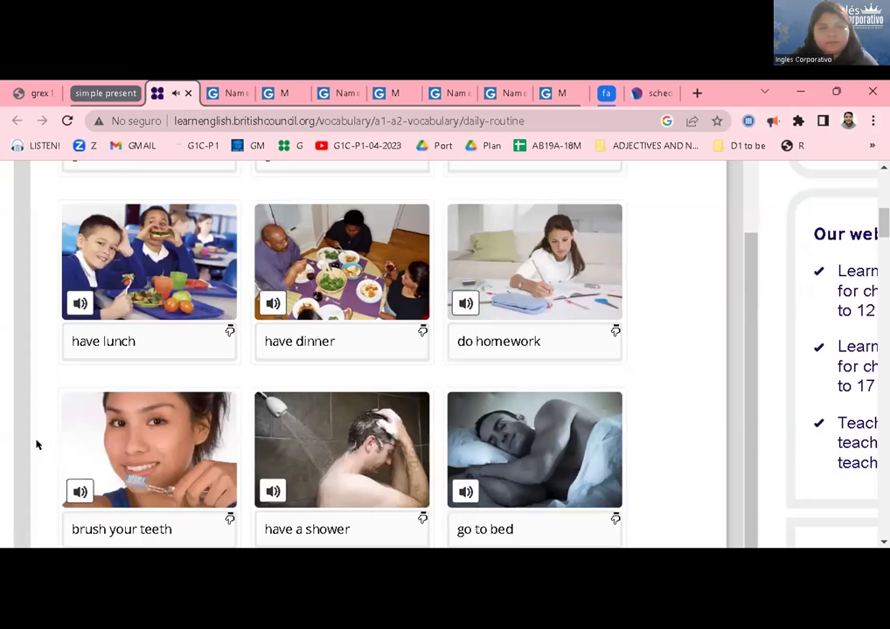
{"action": "left_click", "coordinate": [88, 454]}
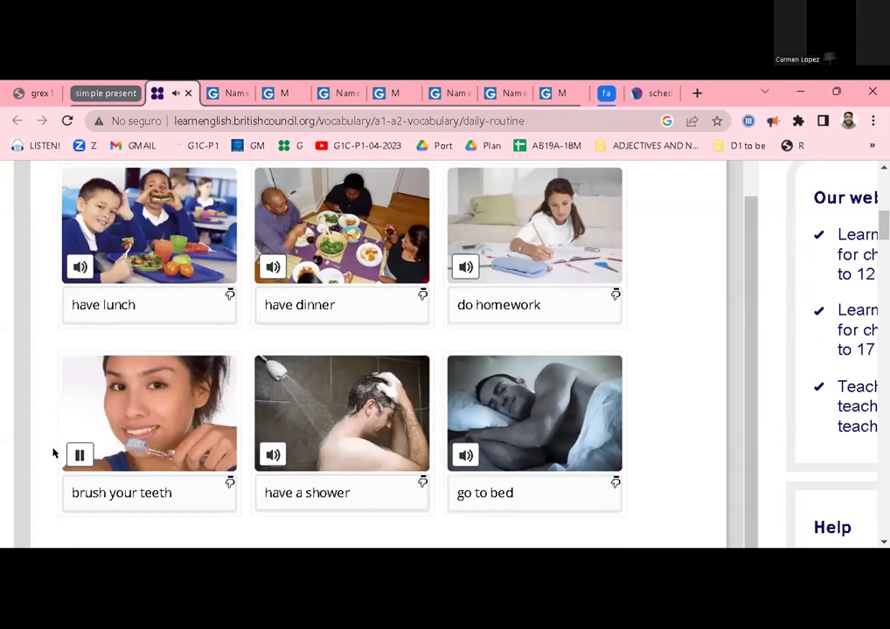
{"action": "scroll", "coordinate": [53, 453], "scroll_direction": "down", "scroll_amount": 1}
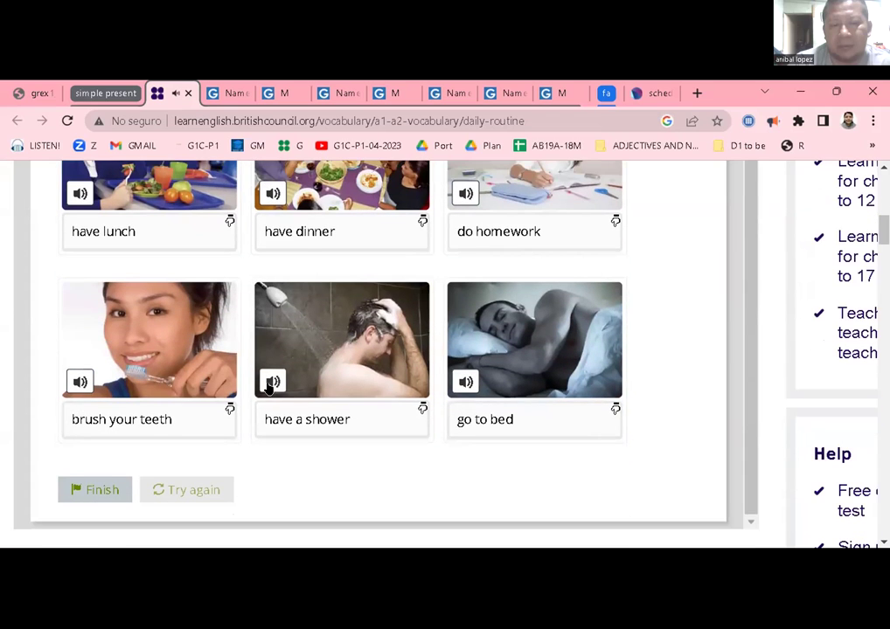
{"action": "left_click", "coordinate": [271, 384]}
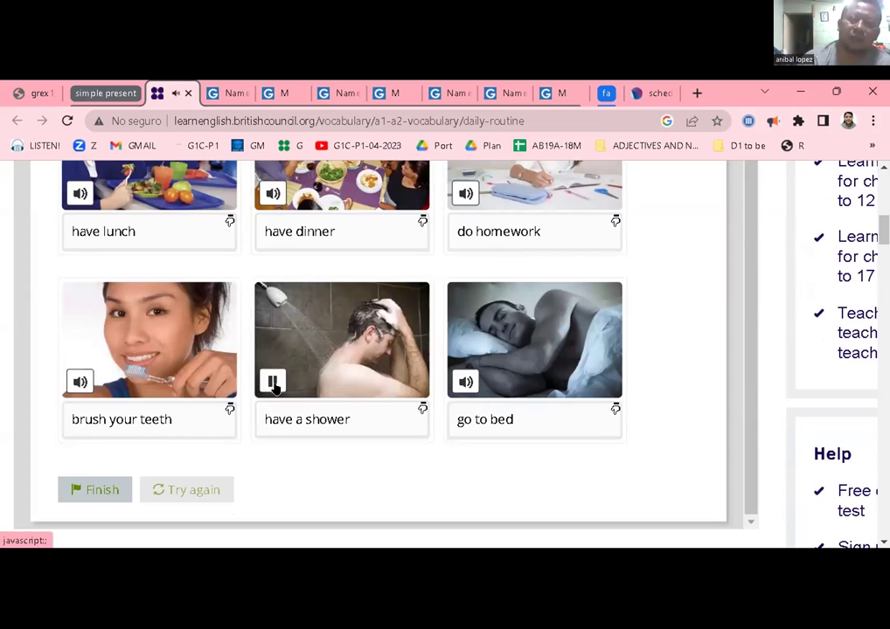
{"action": "left_click", "coordinate": [273, 387]}
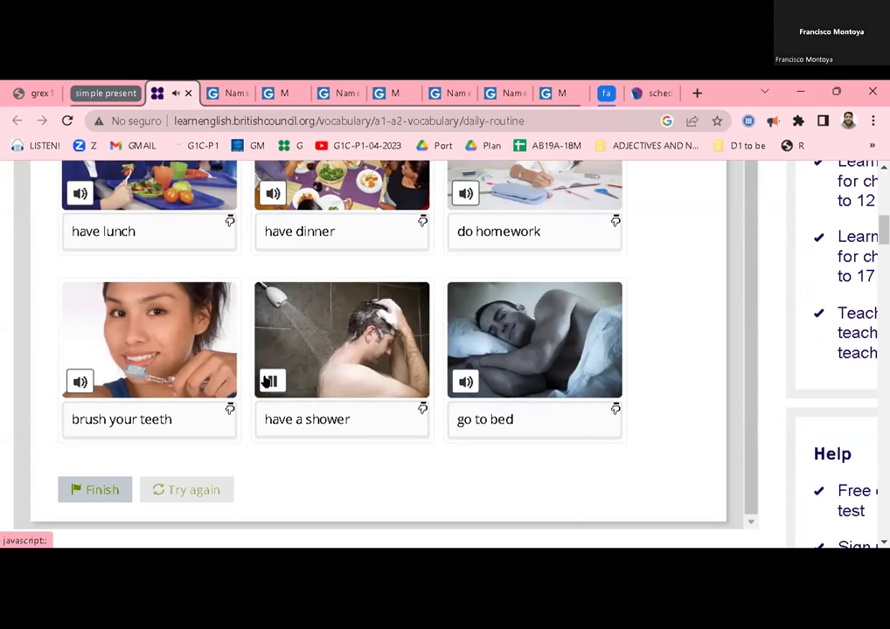
{"action": "left_click", "coordinate": [270, 382]}
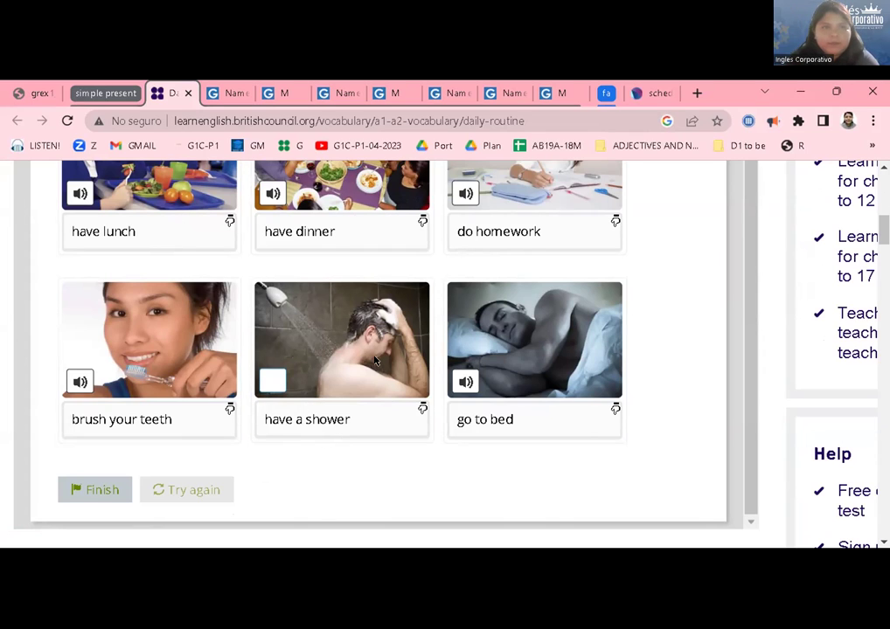
{"action": "left_click", "coordinate": [463, 383]}
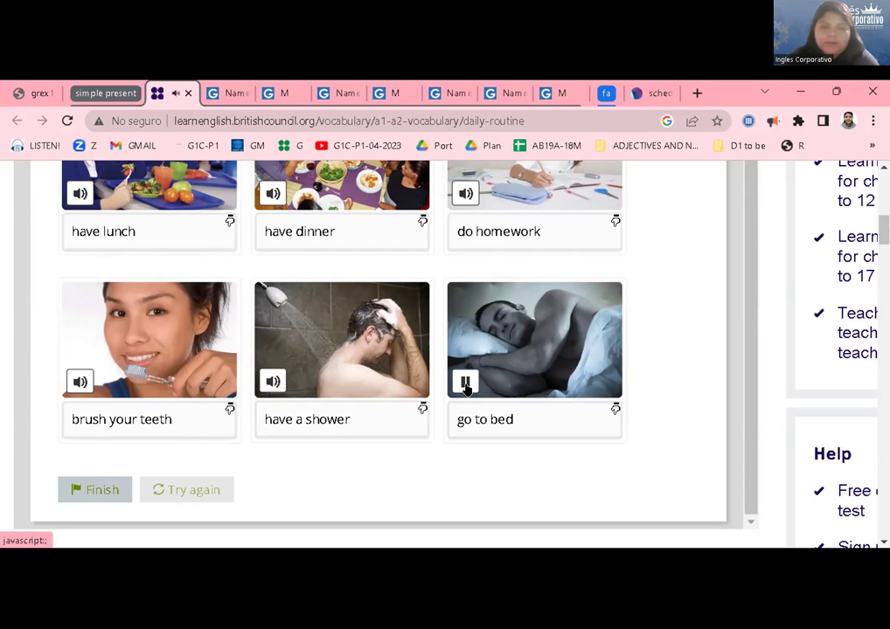
{"action": "left_click", "coordinate": [464, 196]}
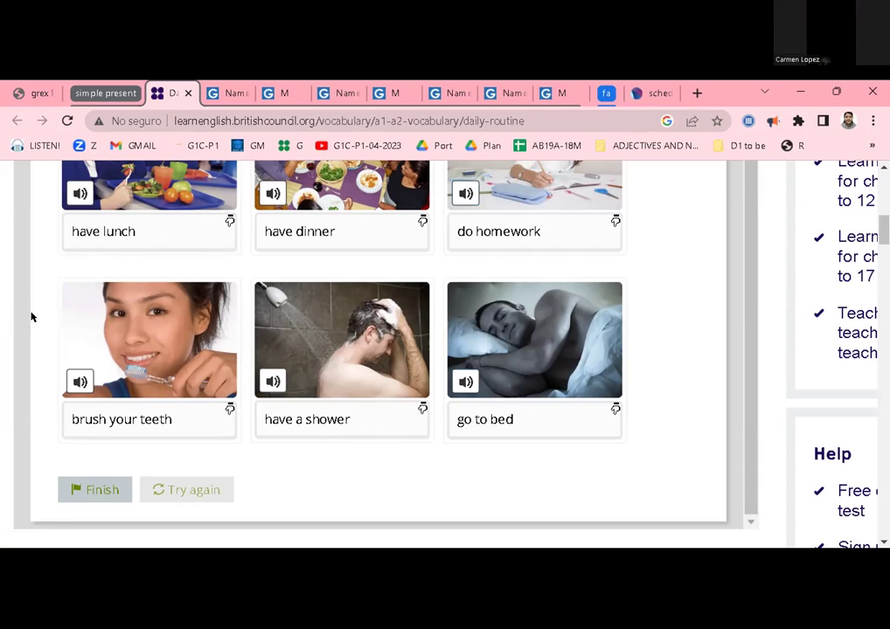
Step: Finish the completed picture-matching exercise to get its score feedback
{"action": "scroll", "coordinate": [36, 347], "scroll_direction": "up", "scroll_amount": 3}
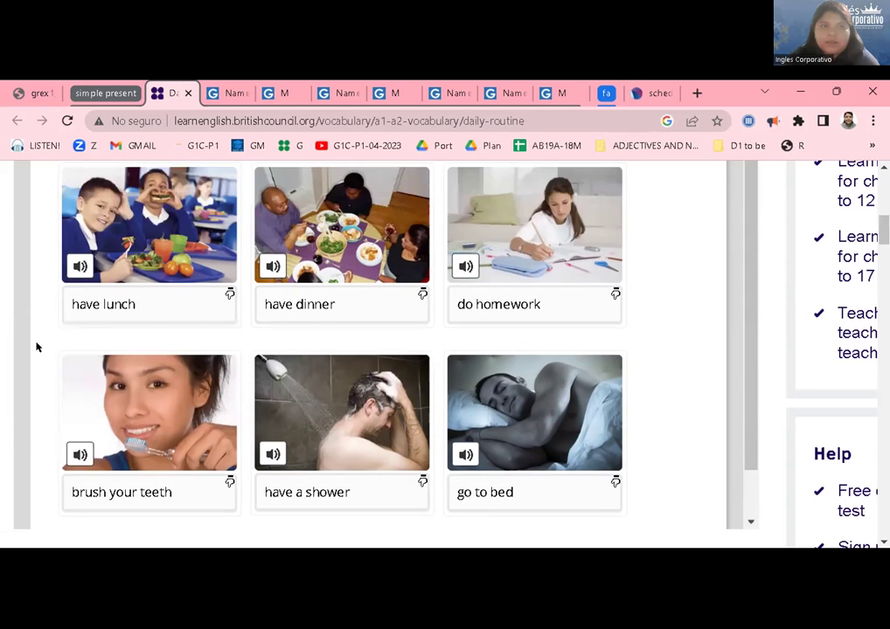
{"action": "scroll", "coordinate": [37, 347], "scroll_direction": "up", "scroll_amount": 3}
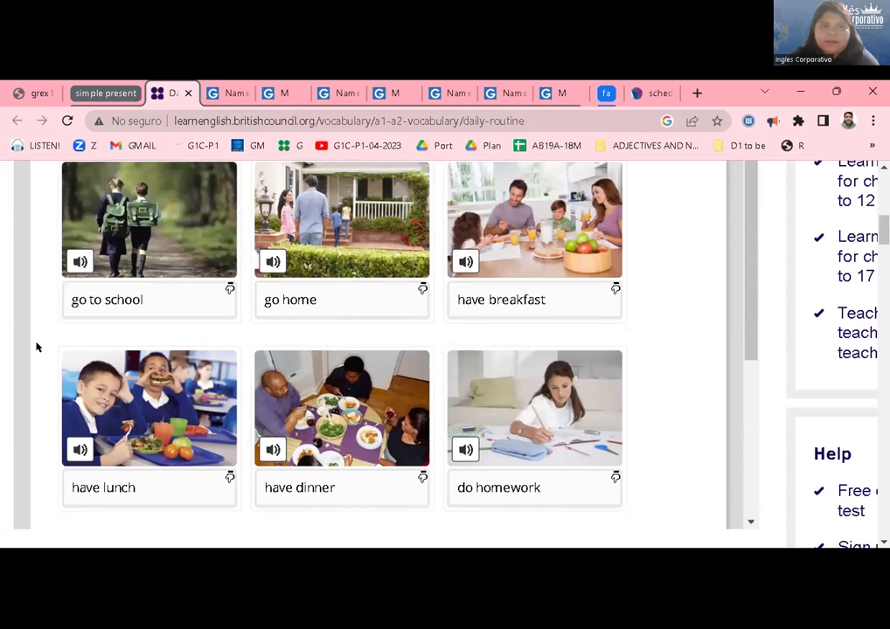
{"action": "scroll", "coordinate": [37, 347], "scroll_direction": "up", "scroll_amount": 2}
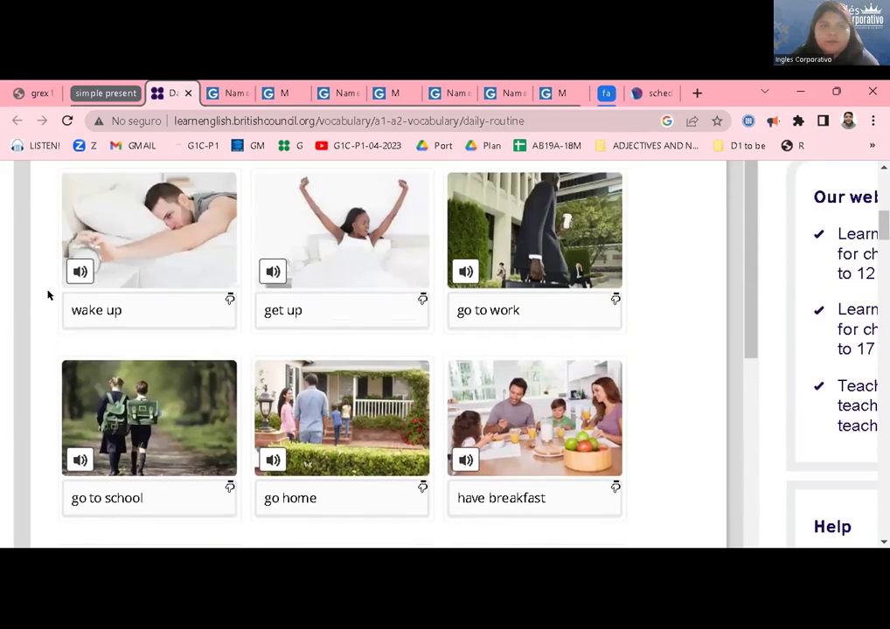
{"action": "scroll", "coordinate": [48, 327], "scroll_direction": "up", "scroll_amount": 1}
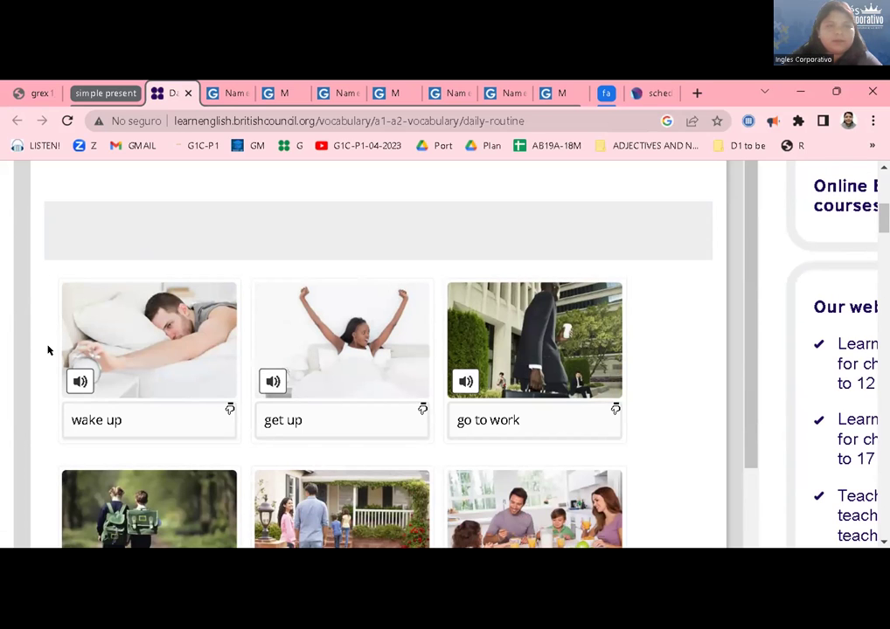
{"action": "scroll", "coordinate": [48, 349], "scroll_direction": "down", "scroll_amount": 5}
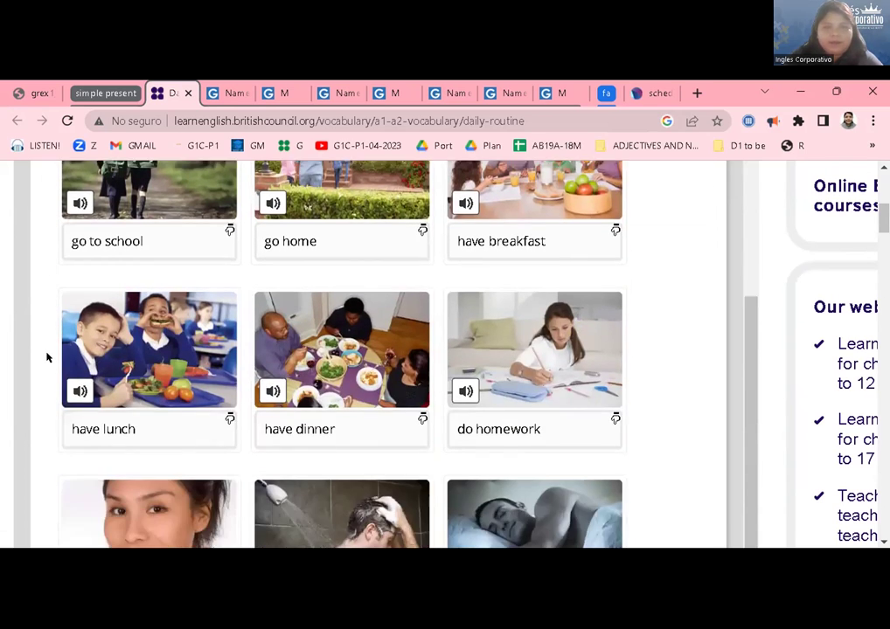
{"action": "scroll", "coordinate": [47, 358], "scroll_direction": "down", "scroll_amount": 6}
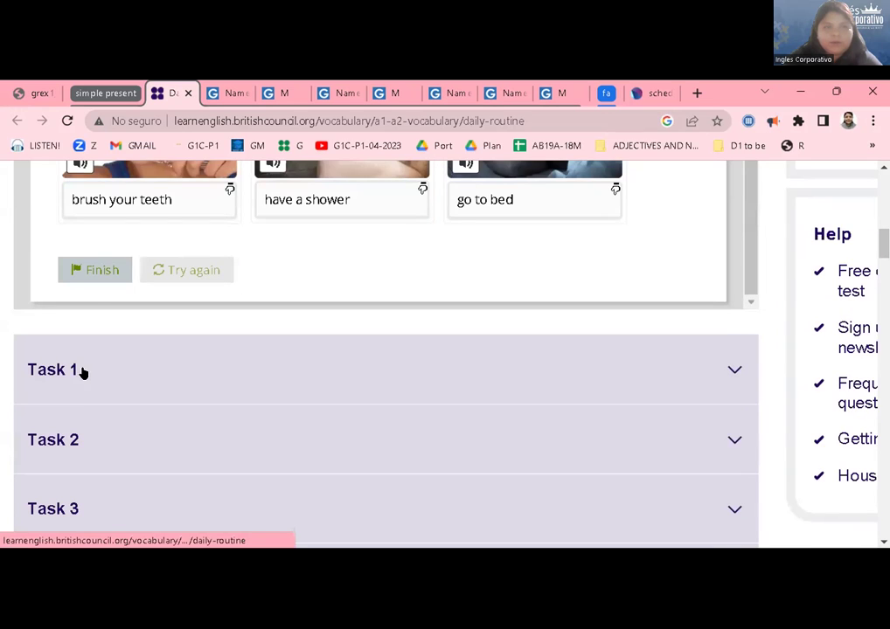
{"action": "left_click", "coordinate": [94, 272]}
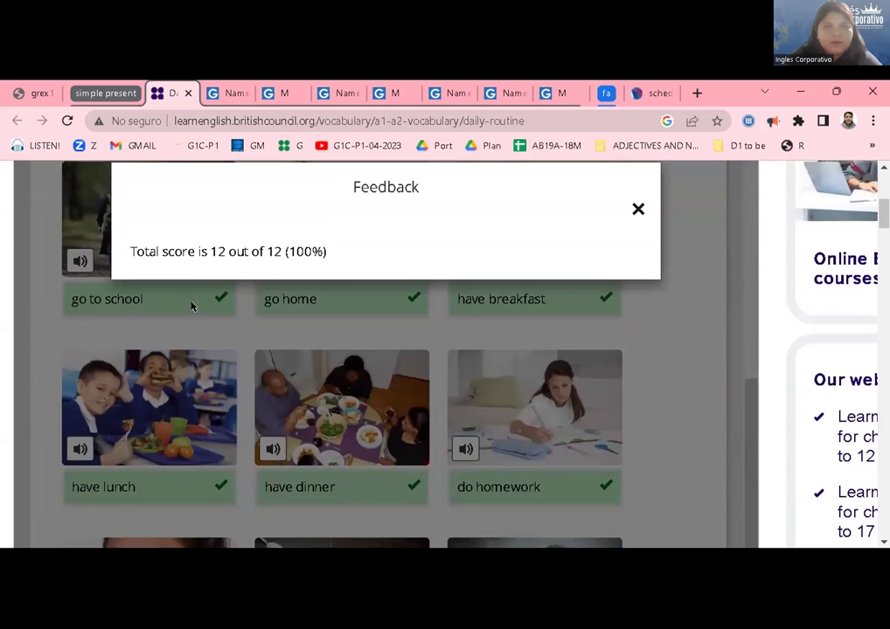
{"action": "left_click", "coordinate": [192, 306]}
Step: Expand Task 1, the alphabetical order exercise, and preview its second word list before returning to the first
{"action": "scroll", "coordinate": [191, 306], "scroll_direction": "down", "scroll_amount": 8}
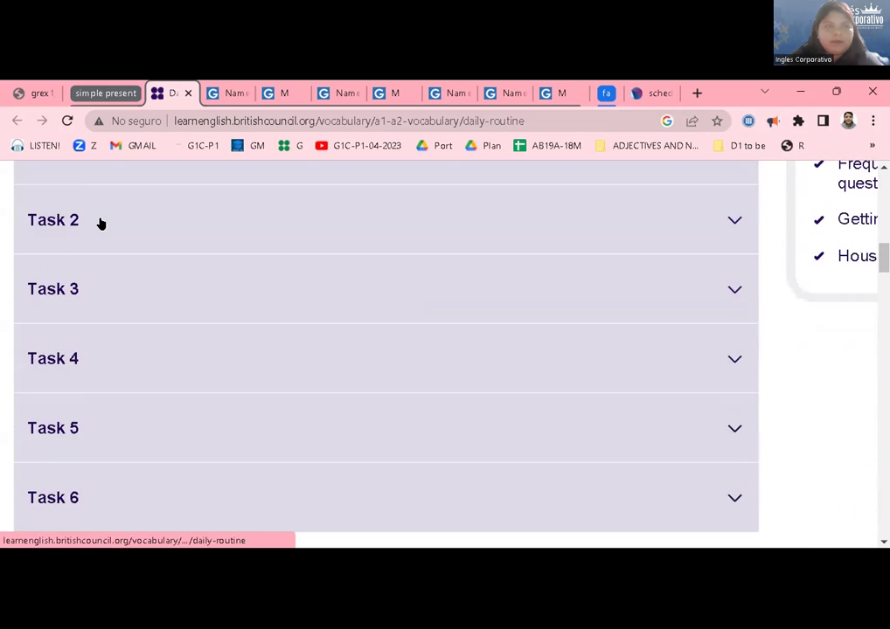
{"action": "scroll", "coordinate": [100, 222], "scroll_direction": "up", "scroll_amount": 1}
{"action": "scroll", "coordinate": [98, 236], "scroll_direction": "up", "scroll_amount": 1}
{"action": "left_click", "coordinate": [94, 250]}
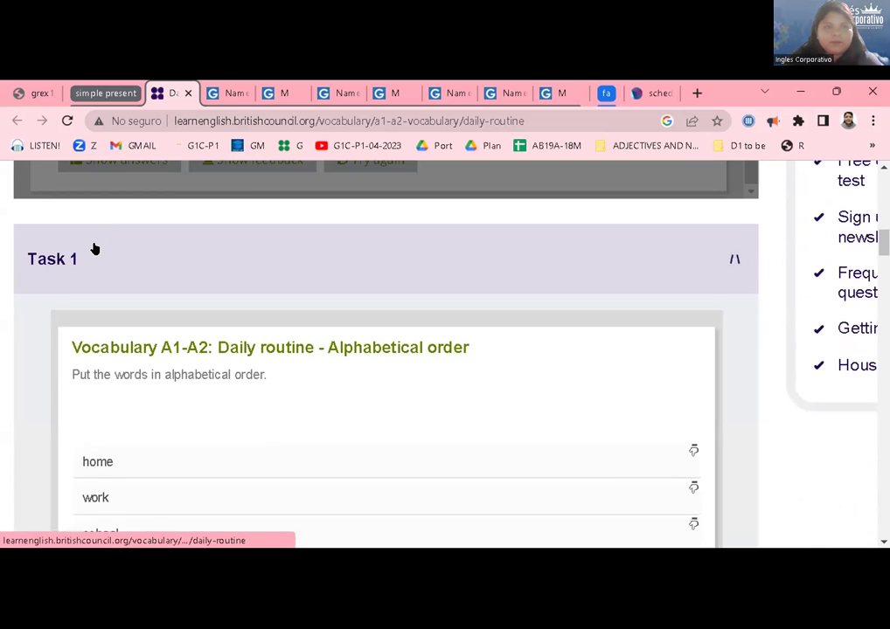
{"action": "scroll", "coordinate": [52, 377], "scroll_direction": "down", "scroll_amount": 3}
{"action": "scroll", "coordinate": [51, 378], "scroll_direction": "down", "scroll_amount": 1}
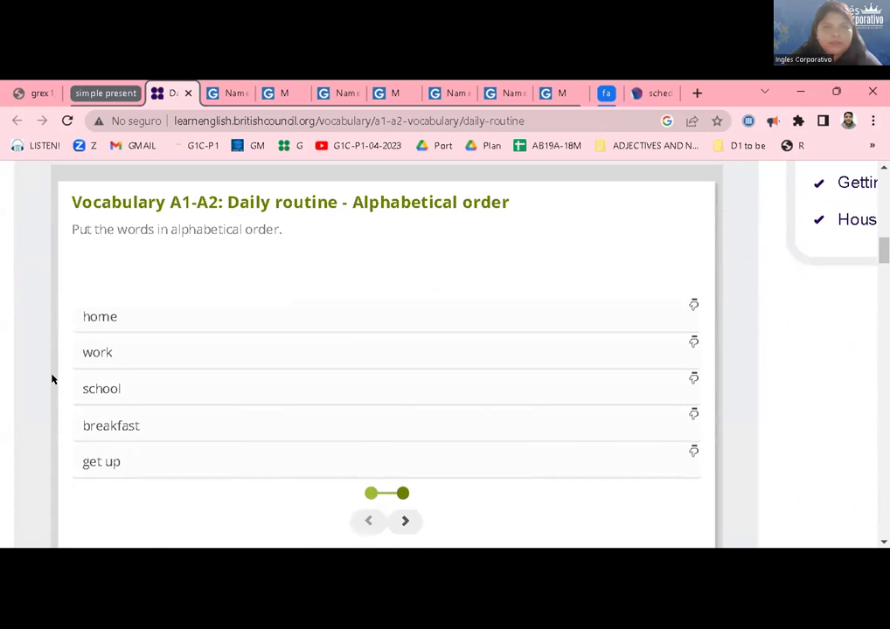
{"action": "scroll", "coordinate": [51, 379], "scroll_direction": "down", "scroll_amount": 1}
{"action": "scroll", "coordinate": [51, 378], "scroll_direction": "up", "scroll_amount": 1}
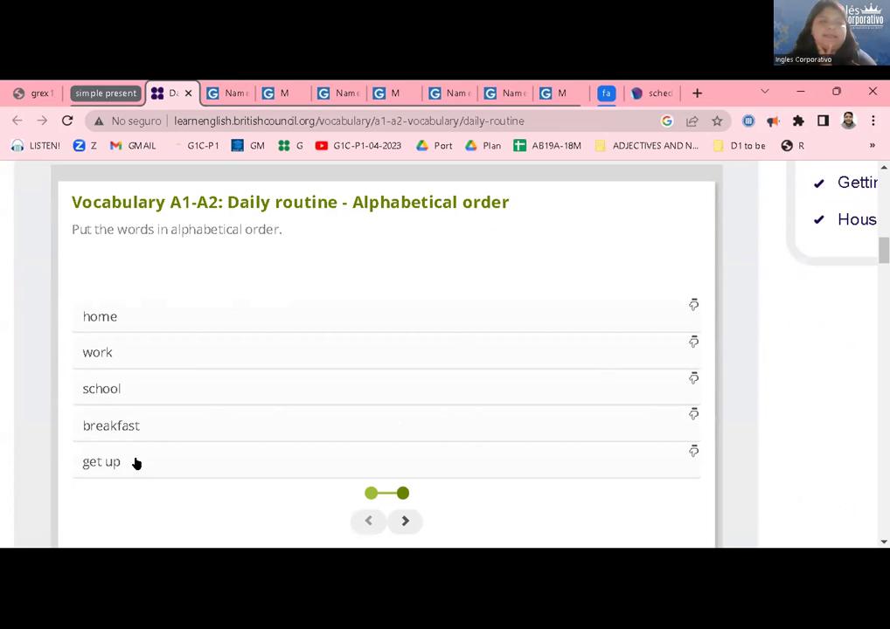
{"action": "left_click", "coordinate": [405, 521]}
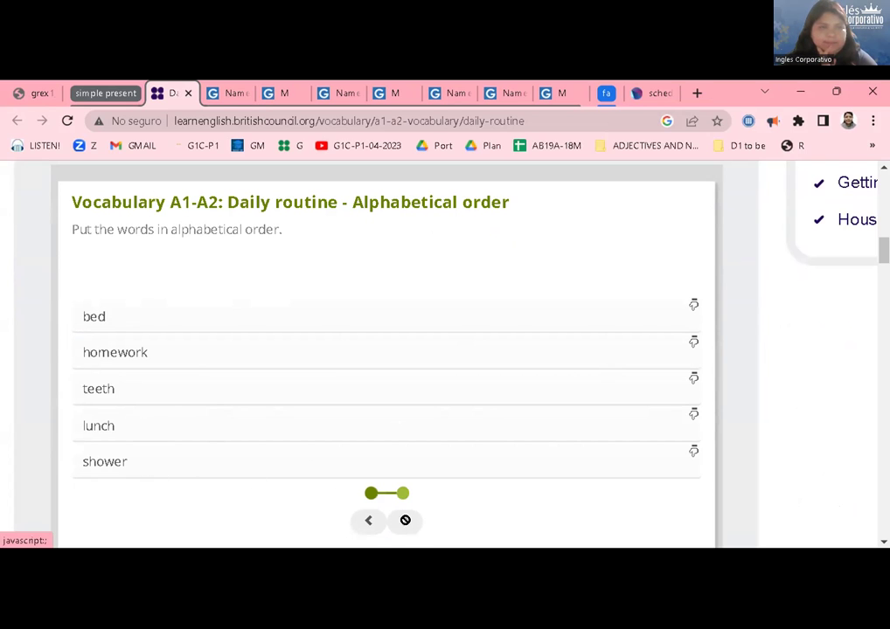
{"action": "left_click", "coordinate": [364, 524]}
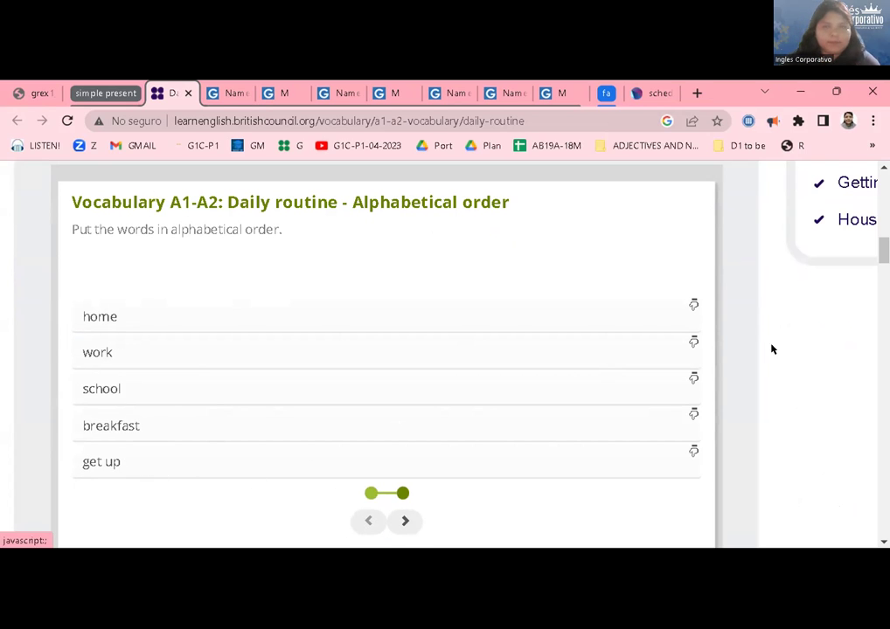
Step: Swap "home" and "work" in the first word list of the alphabetical order exercise
{"action": "left_click", "coordinate": [693, 306]}
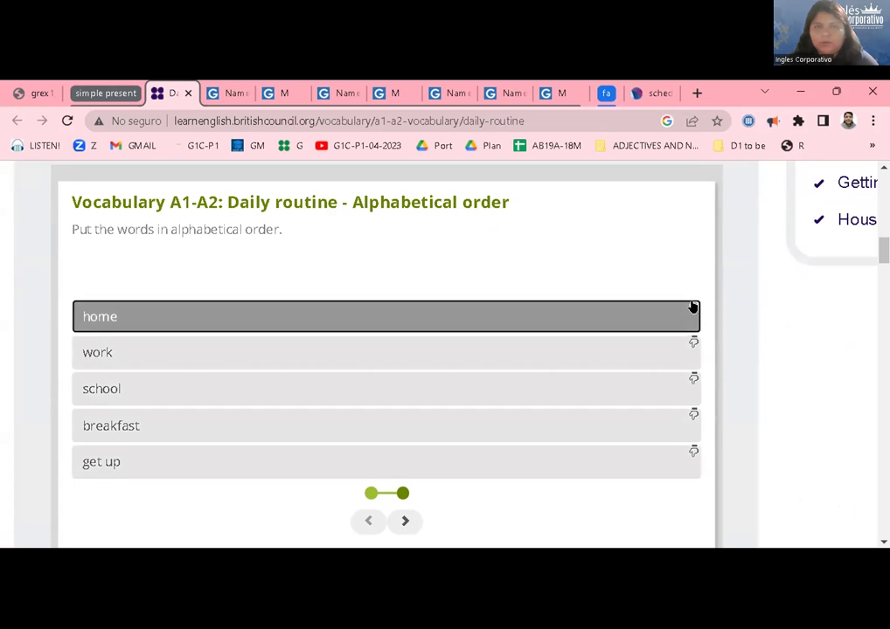
{"action": "left_click", "coordinate": [577, 352]}
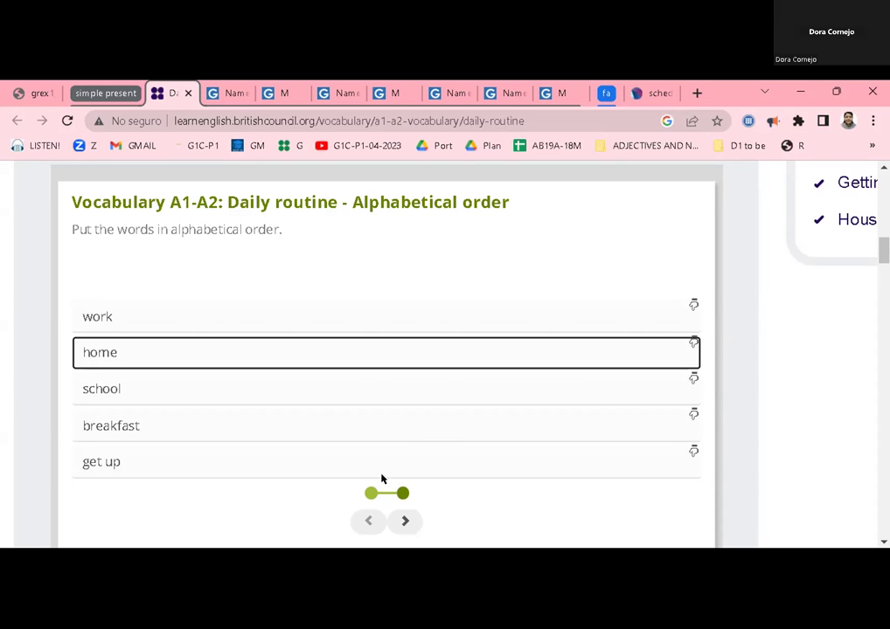
{"action": "left_click", "coordinate": [63, 445]}
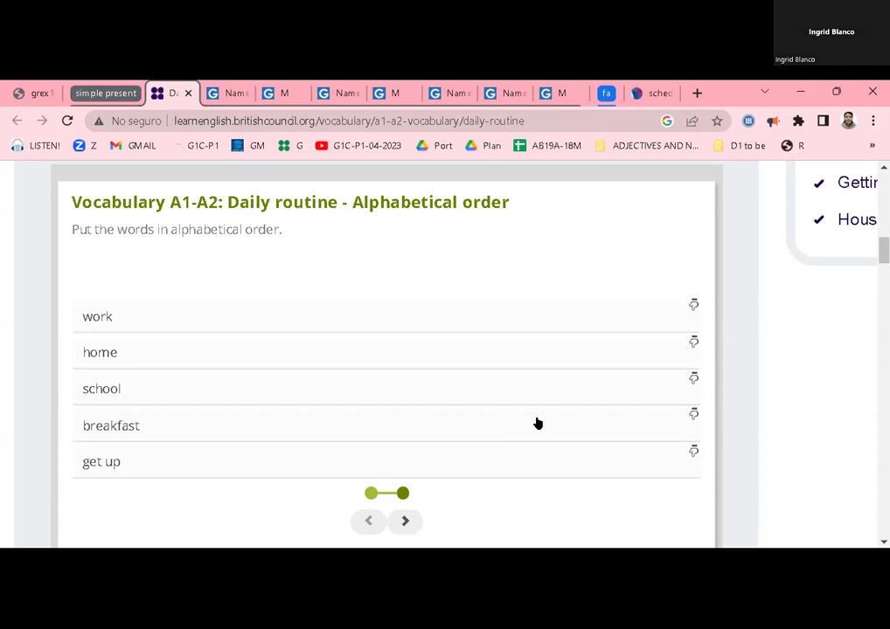
Step: Swap "breakfast" into the first position of the word list and "get up" into the second
{"action": "left_click_drag", "start_coordinate": [685, 418], "coordinate": [687, 419]}
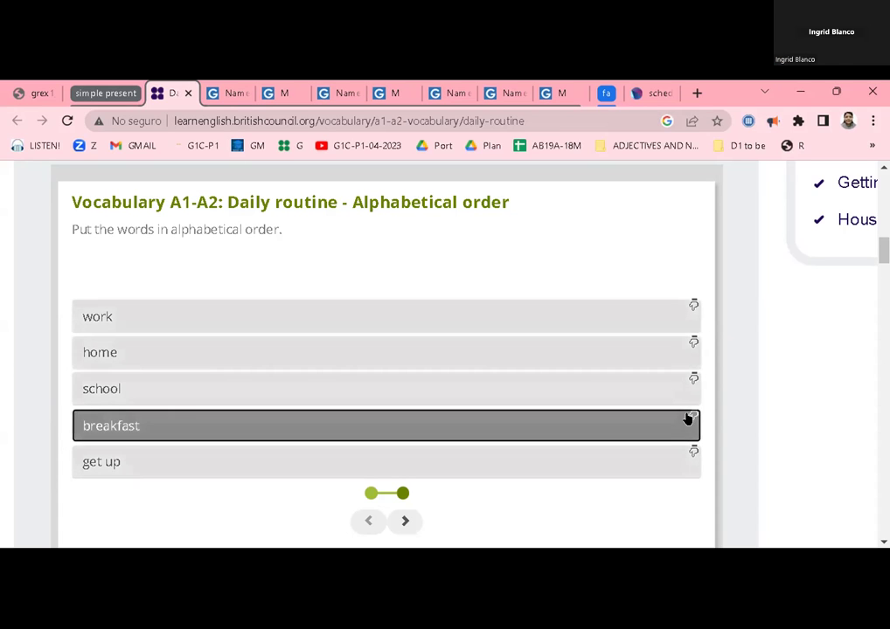
{"action": "left_click_drag", "start_coordinate": [682, 309], "coordinate": [681, 307]}
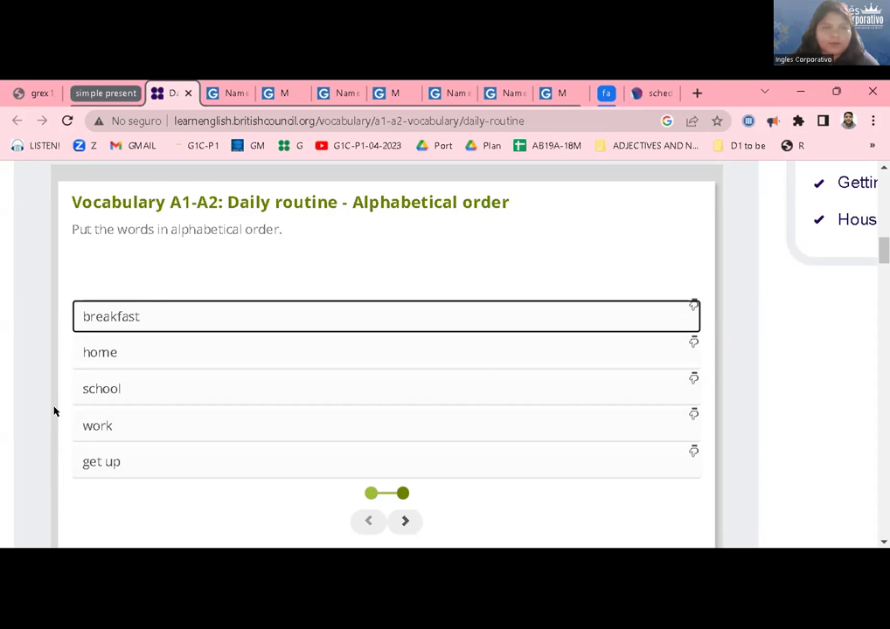
{"action": "left_click", "coordinate": [574, 456]}
{"action": "left_click", "coordinate": [527, 344]}
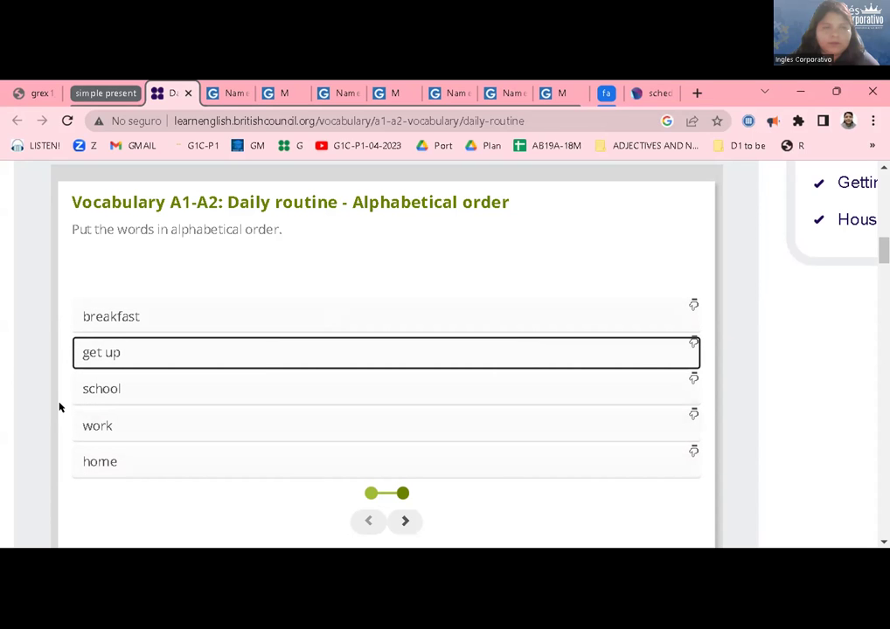
Step: Swap "home" into the third position and "school" into the fourth, leaving "work" last in the word list
{"action": "left_click", "coordinate": [144, 471]}
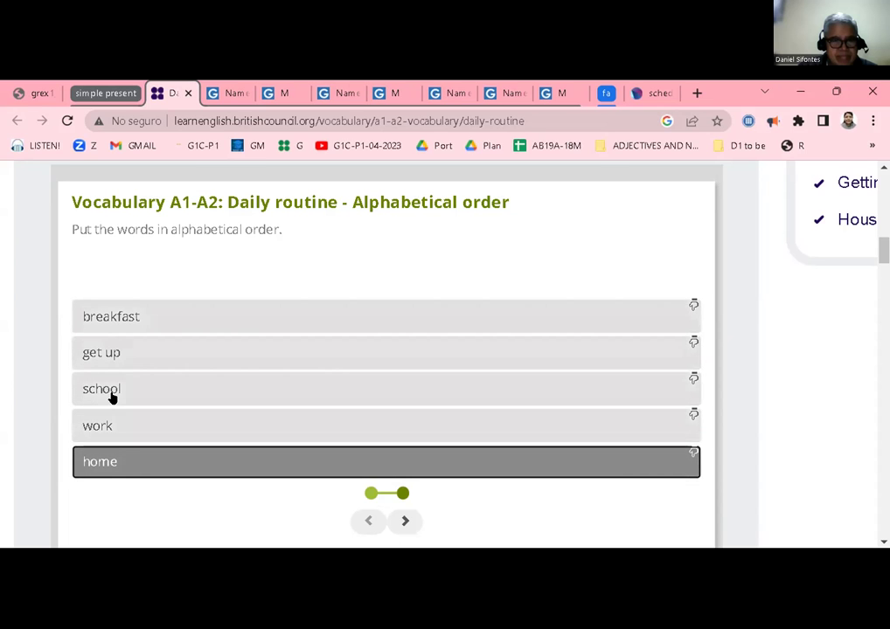
{"action": "left_click", "coordinate": [111, 398]}
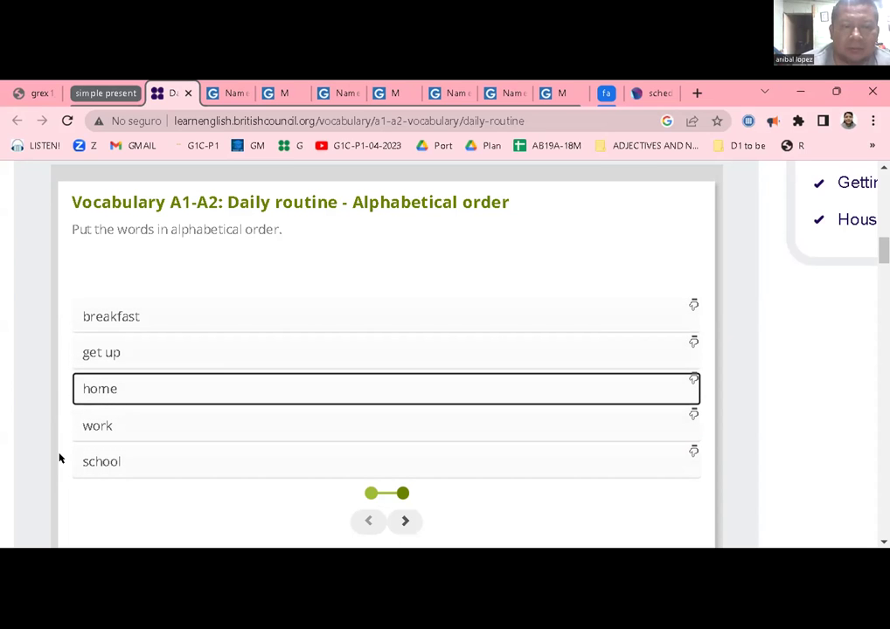
{"action": "left_click", "coordinate": [102, 463]}
{"action": "left_click", "coordinate": [101, 414]}
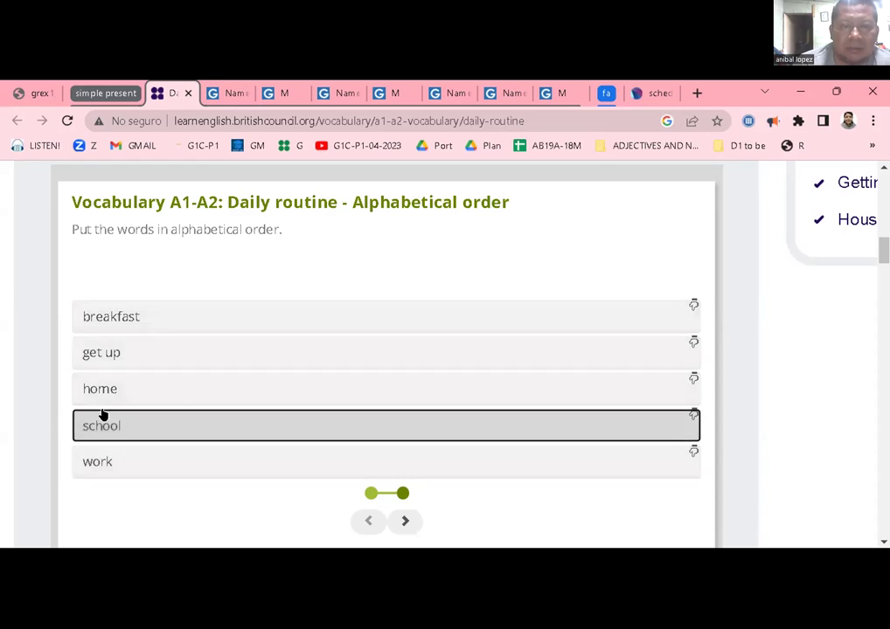
Step: Arrange the second word list as bed, homework, lunch, shower, teeth and submit the alphabetical order exercise
{"action": "left_click", "coordinate": [402, 522]}
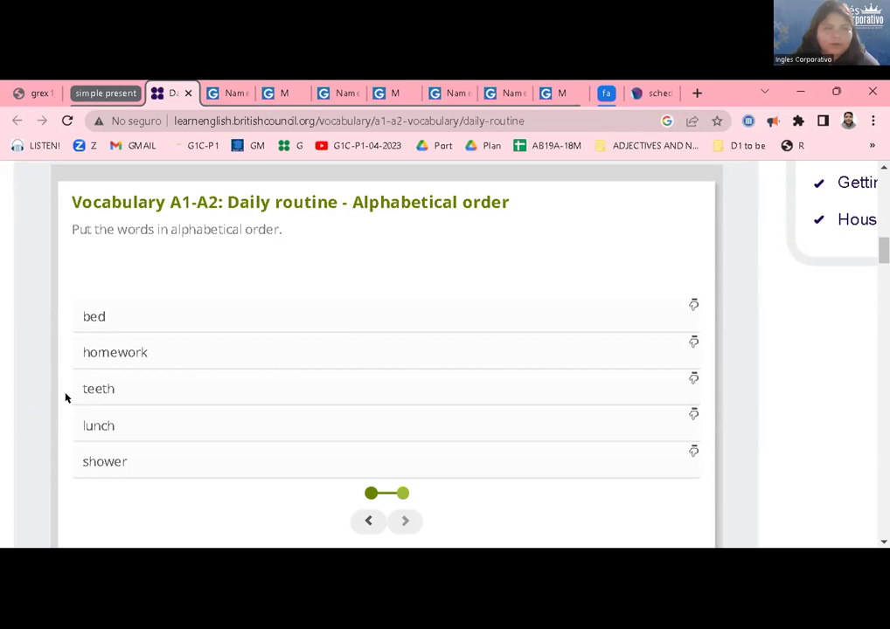
{"action": "left_click_drag", "start_coordinate": [101, 434], "coordinate": [97, 400]}
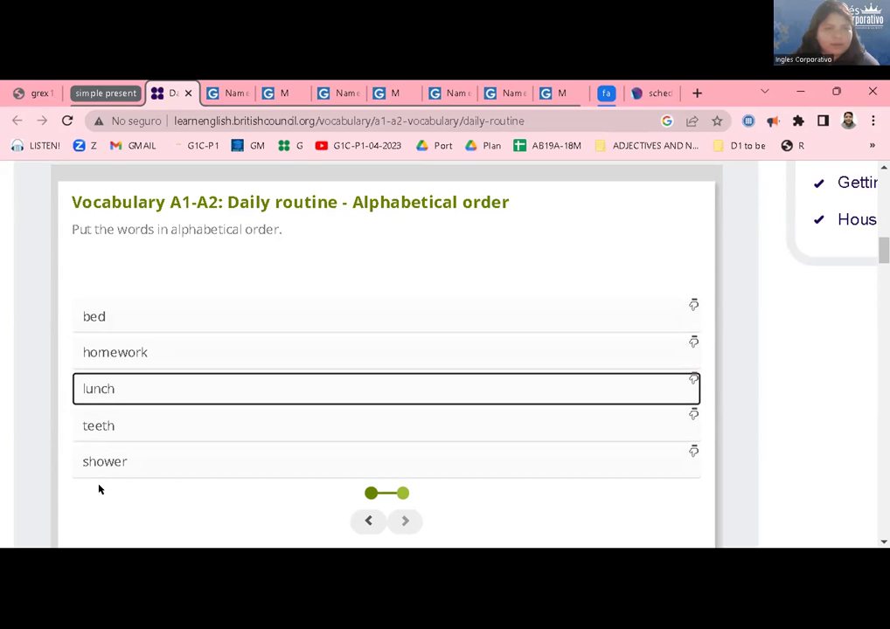
{"action": "left_click_drag", "start_coordinate": [104, 470], "coordinate": [77, 448]}
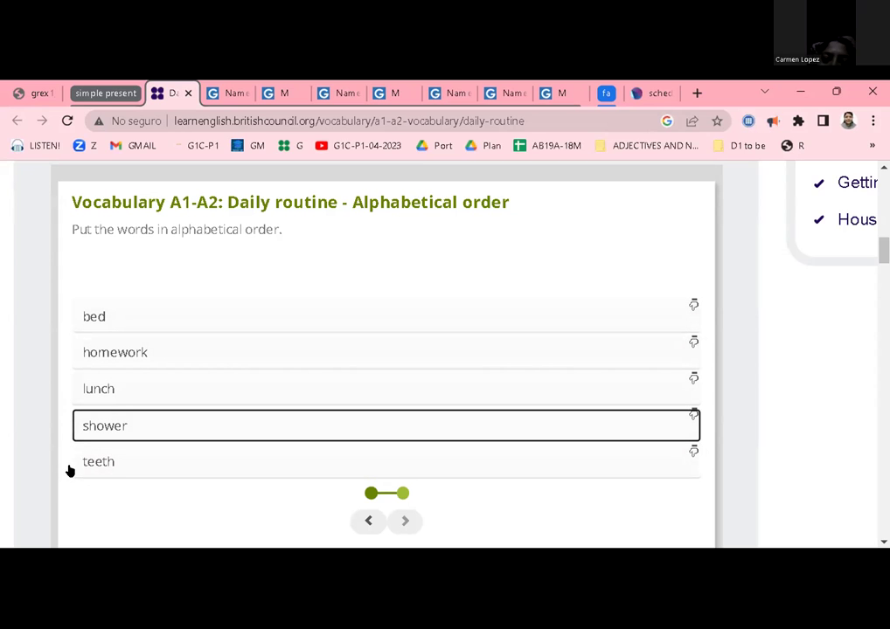
{"action": "left_click", "coordinate": [80, 491]}
{"action": "scroll", "coordinate": [88, 491], "scroll_direction": "down", "scroll_amount": 2}
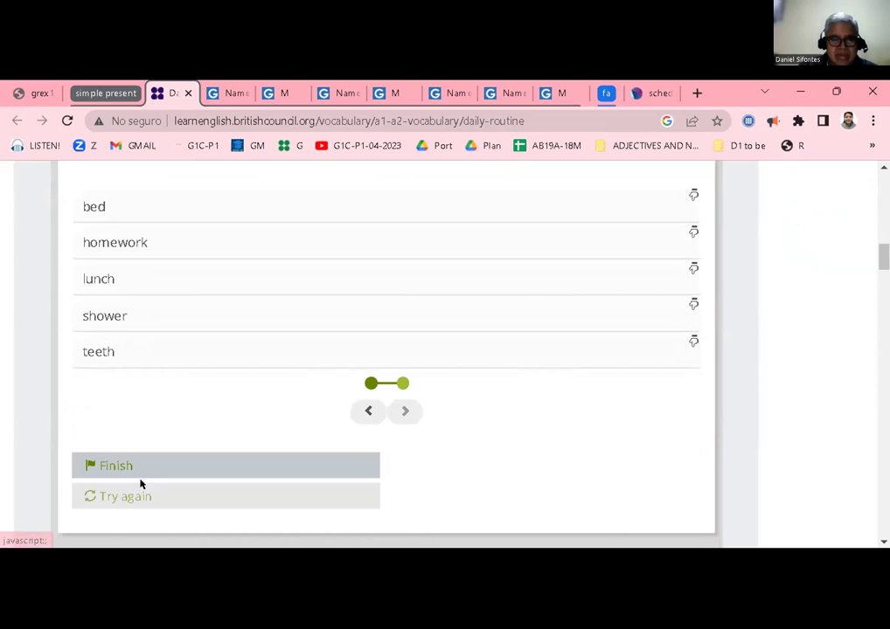
{"action": "left_click", "coordinate": [177, 466]}
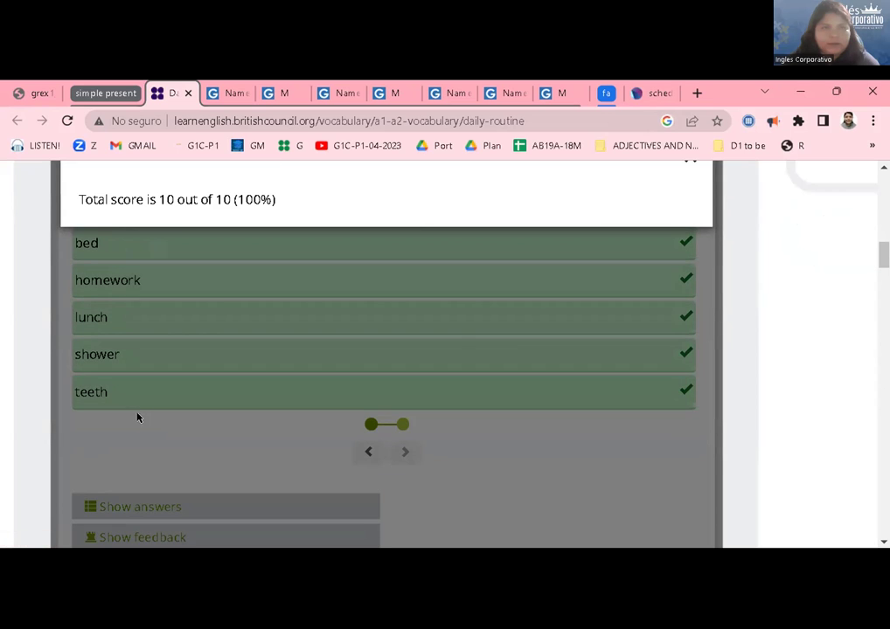
Step: Expand Task 2, the spelling exercise, and enlarge the page around its first item
{"action": "scroll", "coordinate": [651, 447], "scroll_direction": "down", "scroll_amount": 4}
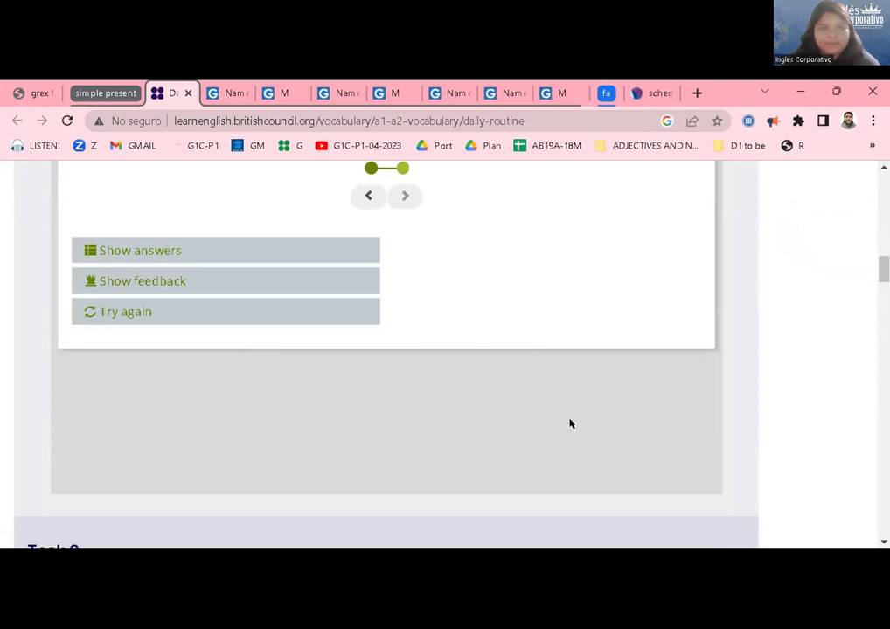
{"action": "left_click", "coordinate": [217, 472]}
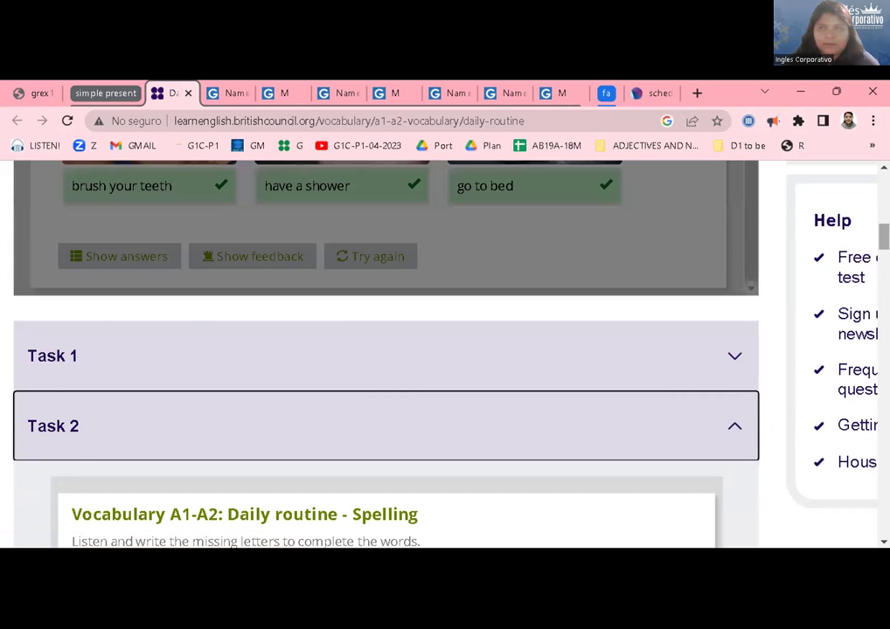
{"action": "scroll", "coordinate": [385, 350], "scroll_direction": "down", "scroll_amount": 4}
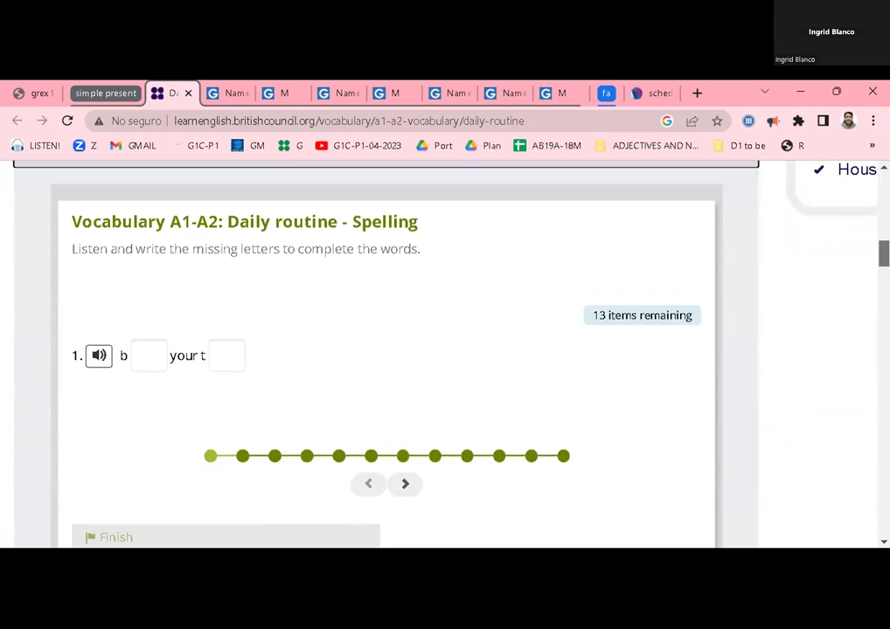
{"action": "scroll", "coordinate": [384, 349], "scroll_direction": "down", "scroll_amount": 1}
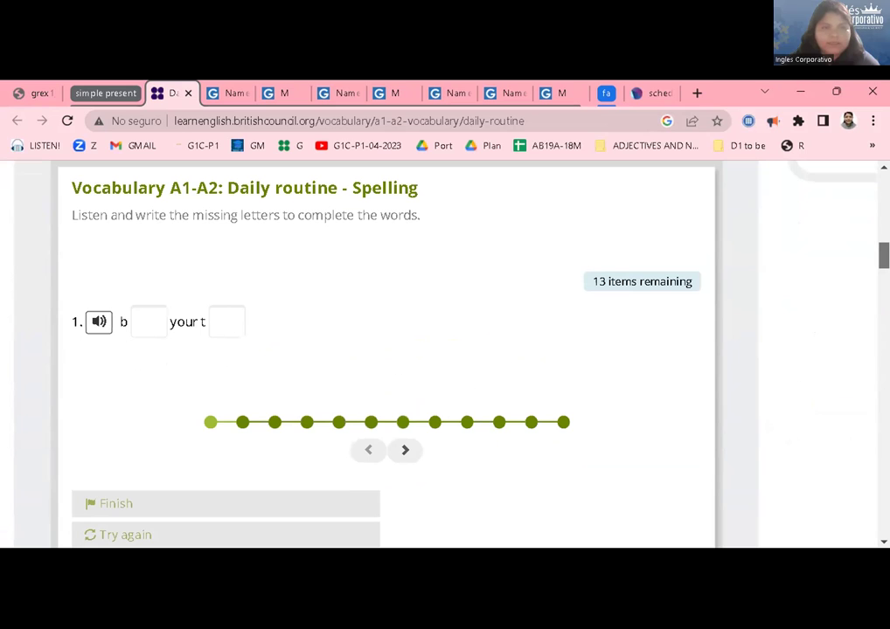
{"action": "scroll", "coordinate": [385, 350], "scroll_direction": "up", "scroll_amount": 1}
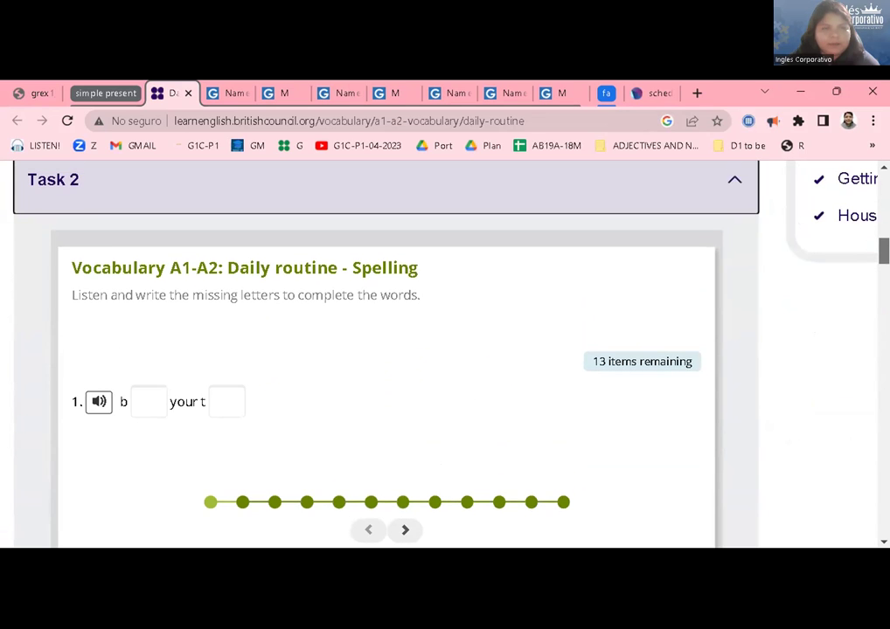
{"action": "scroll", "coordinate": [385, 350], "scroll_direction": "down", "scroll_amount": 1}
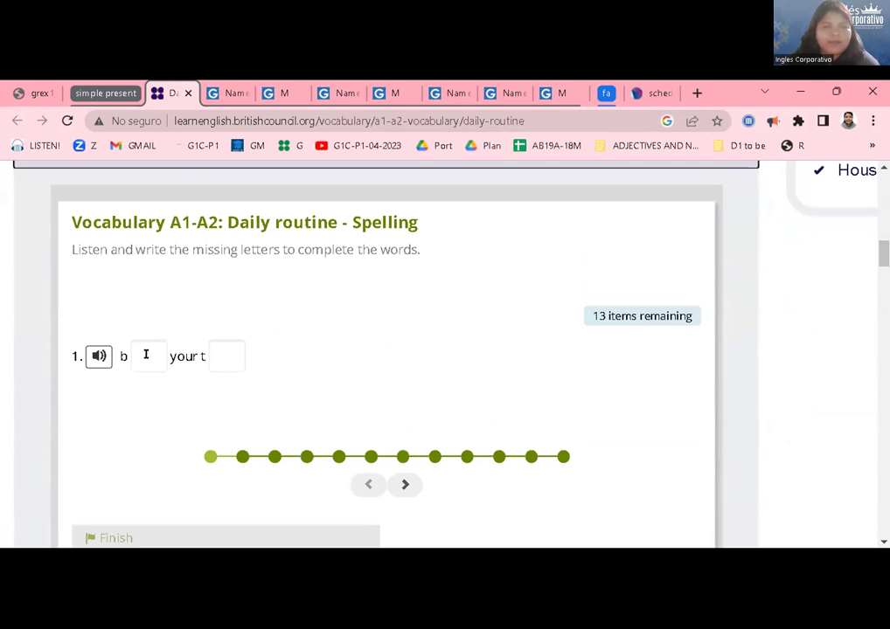
{"action": "key", "text": "ctrl+plus"}
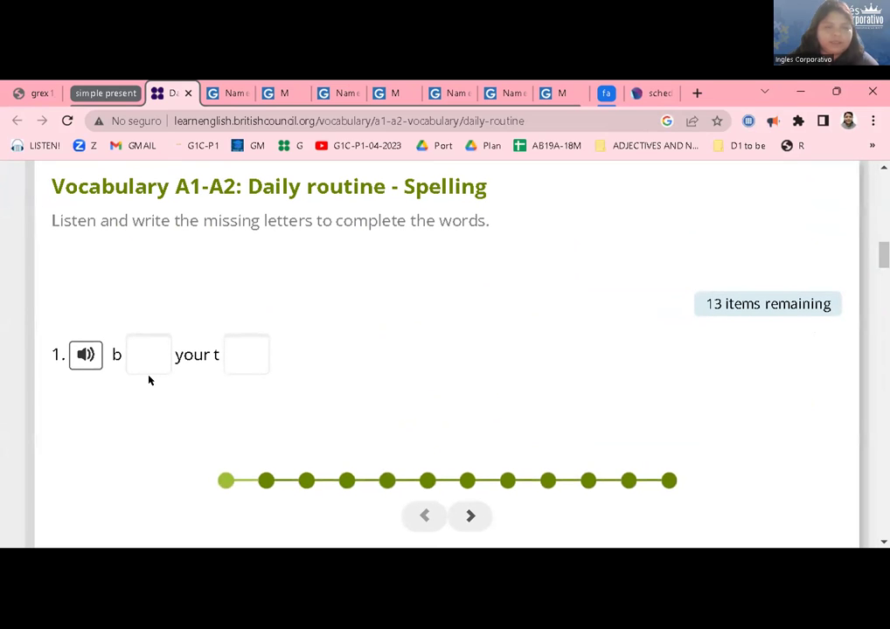
Step: Play the audio of spelling item 1 and activate the gap after "b" for the missing letters
{"action": "left_click", "coordinate": [143, 359]}
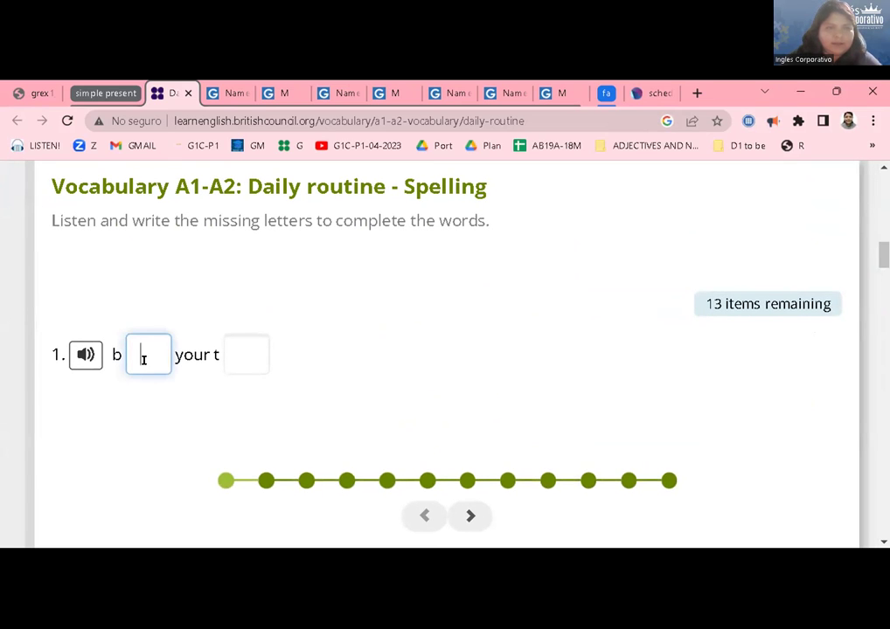
{"action": "left_click", "coordinate": [88, 363]}
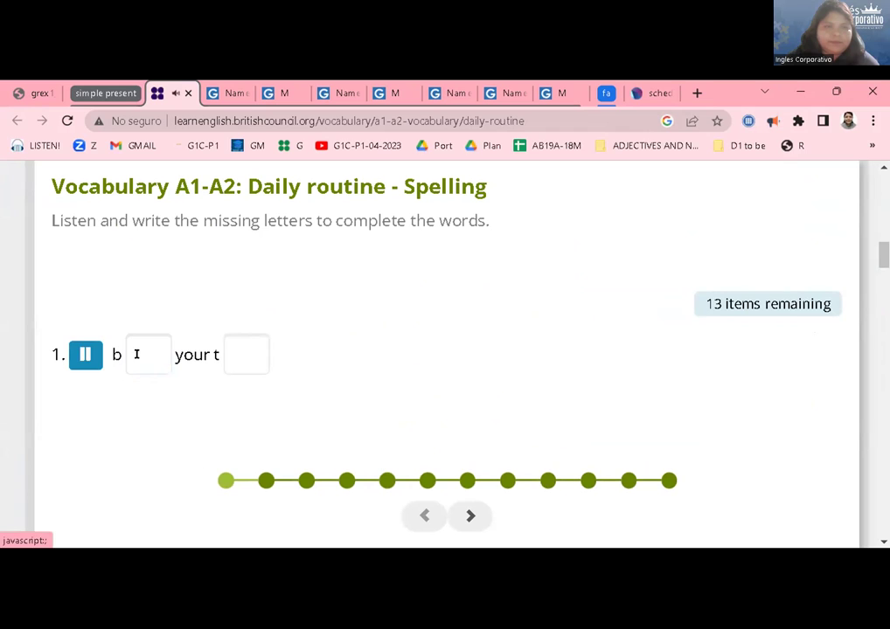
{"action": "left_click", "coordinate": [84, 353]}
{"action": "left_click", "coordinate": [159, 345]}
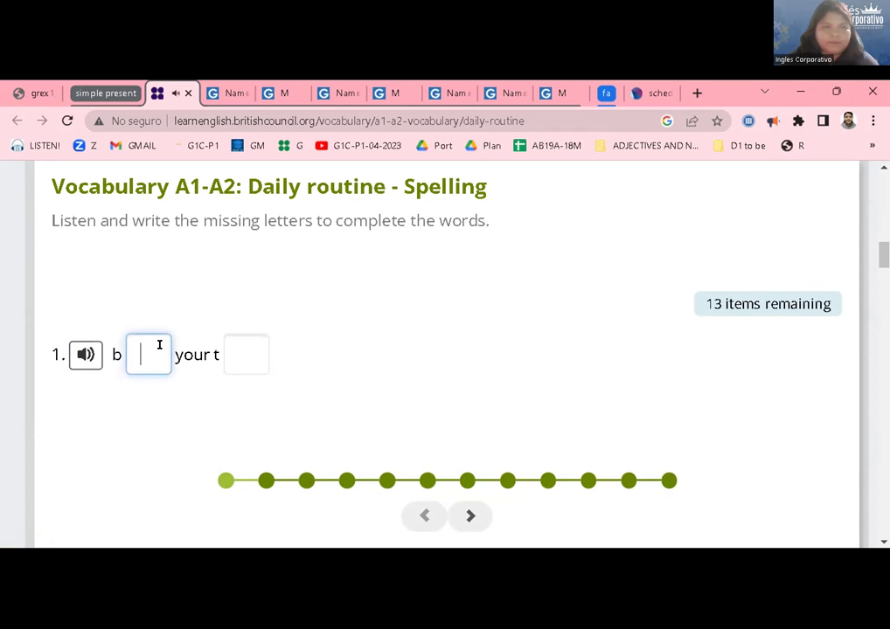